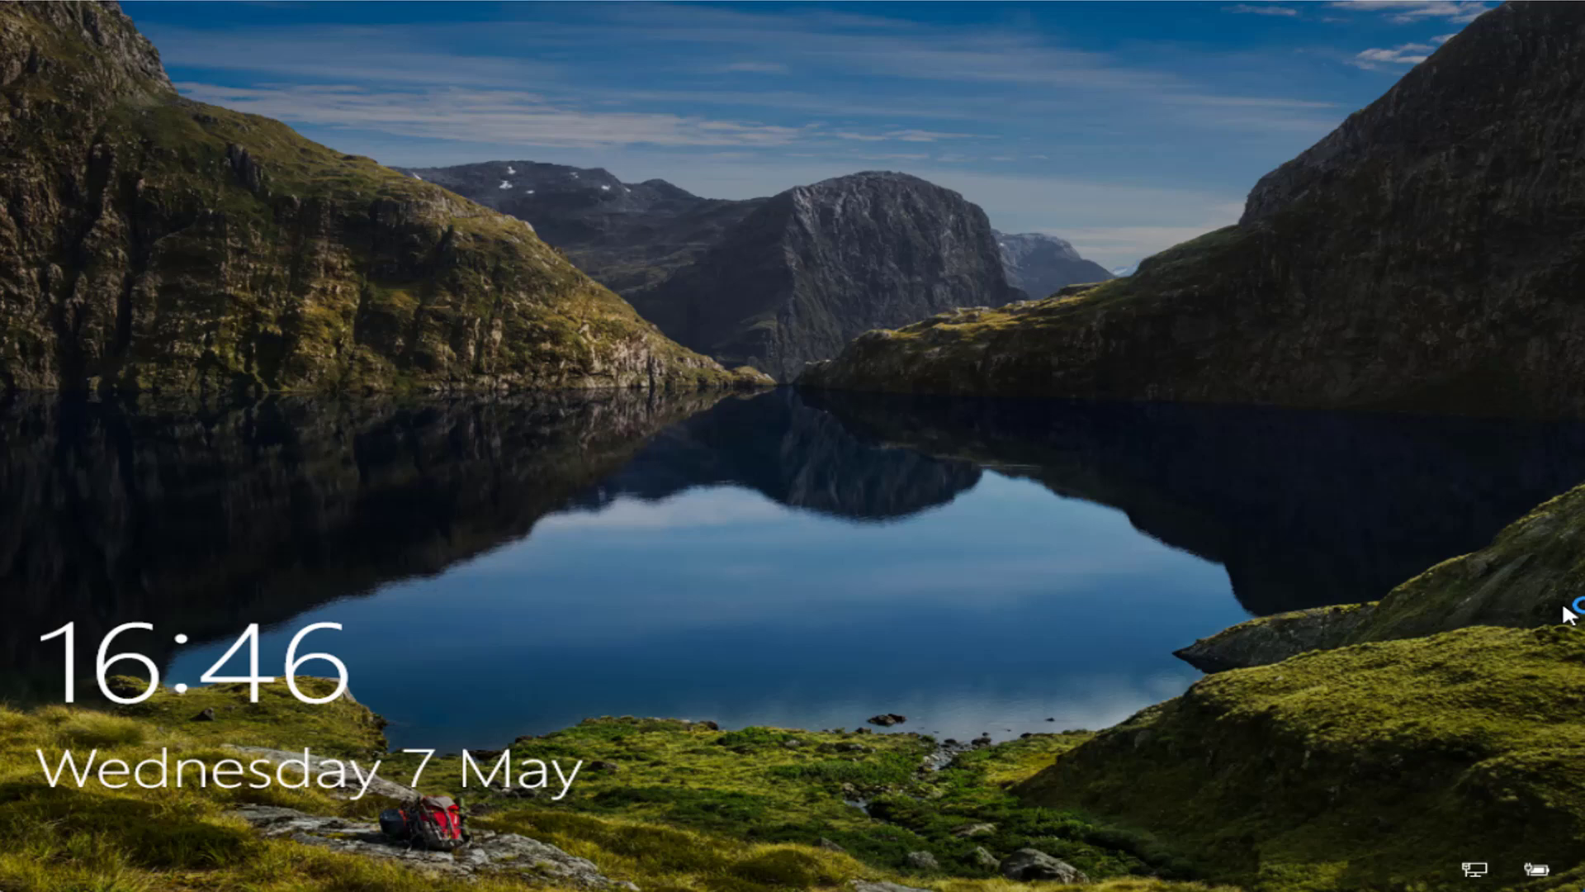
# - Dismiss the lock screen and sign in with the account password to reach the desktop
pyautogui.click(840, 717)
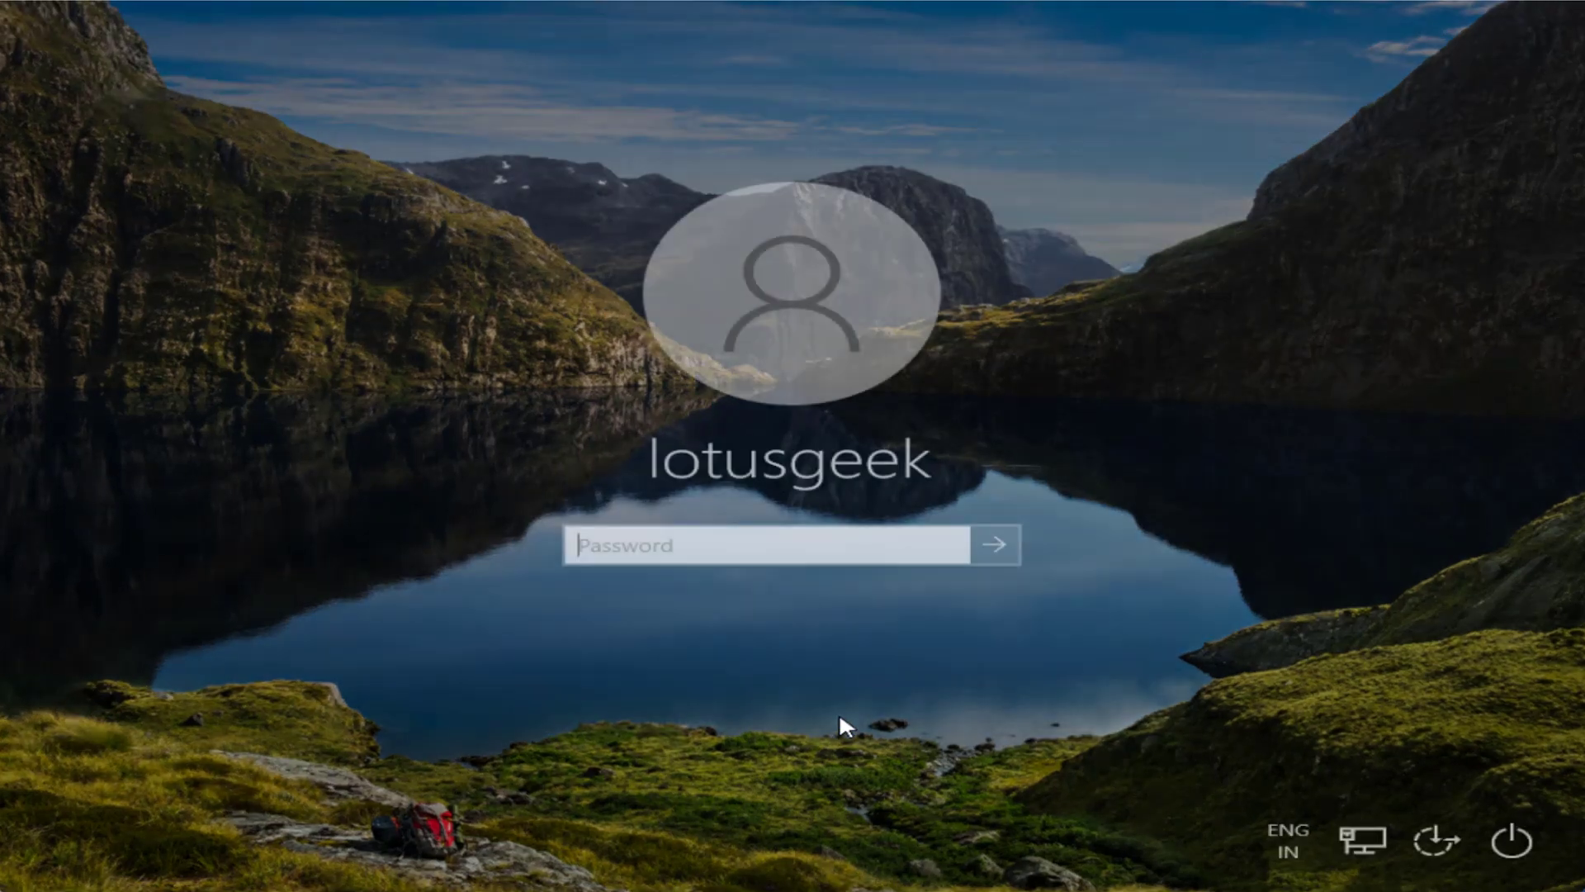
pyautogui.write('********')
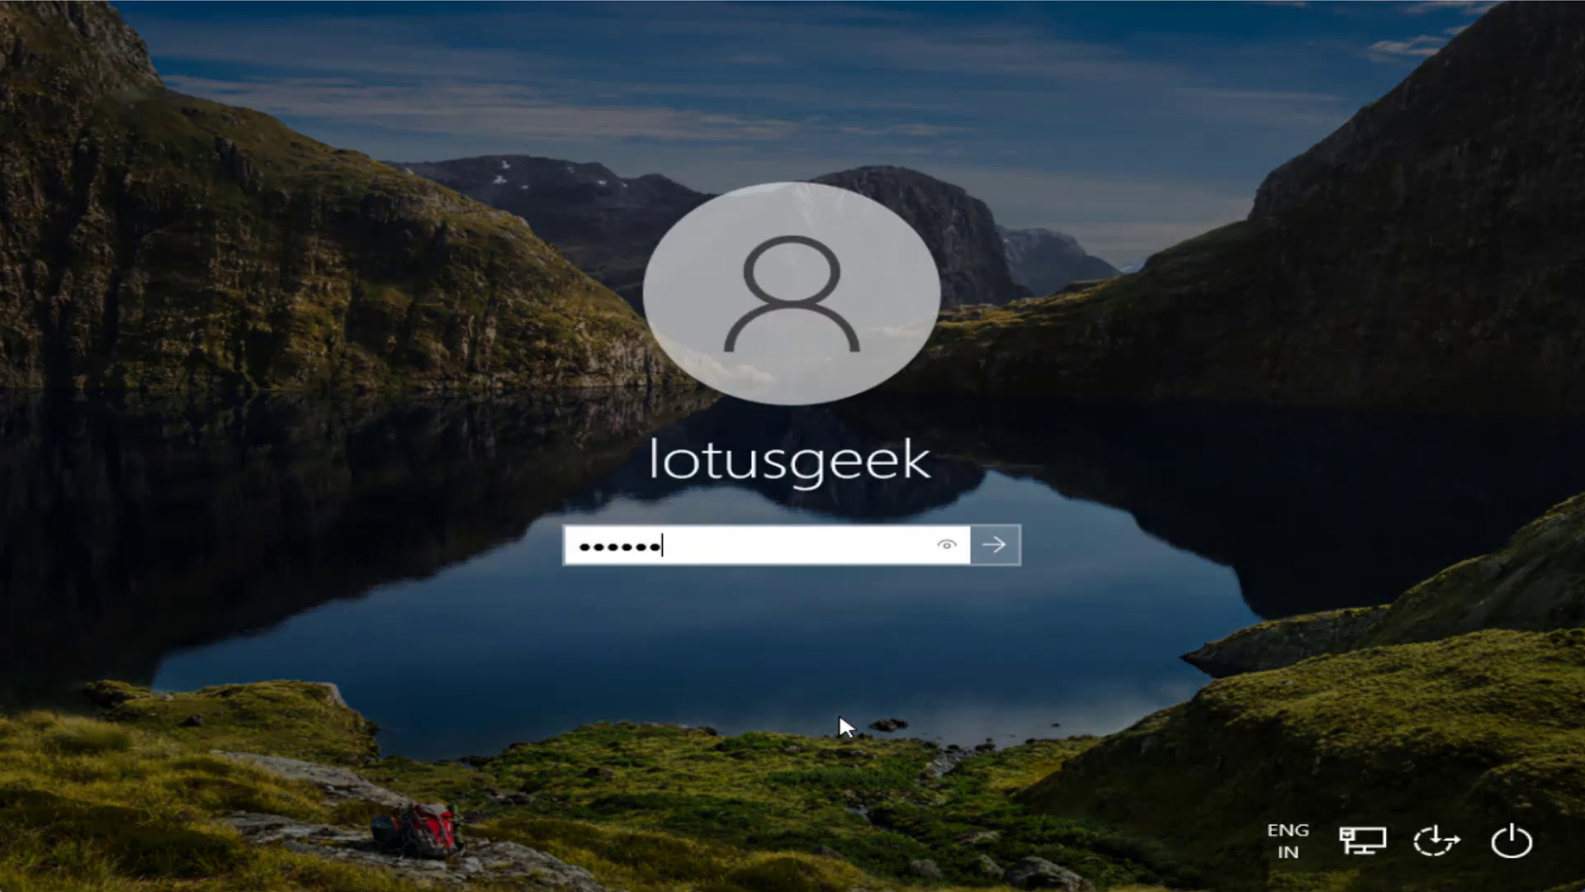
pyautogui.press('Return')
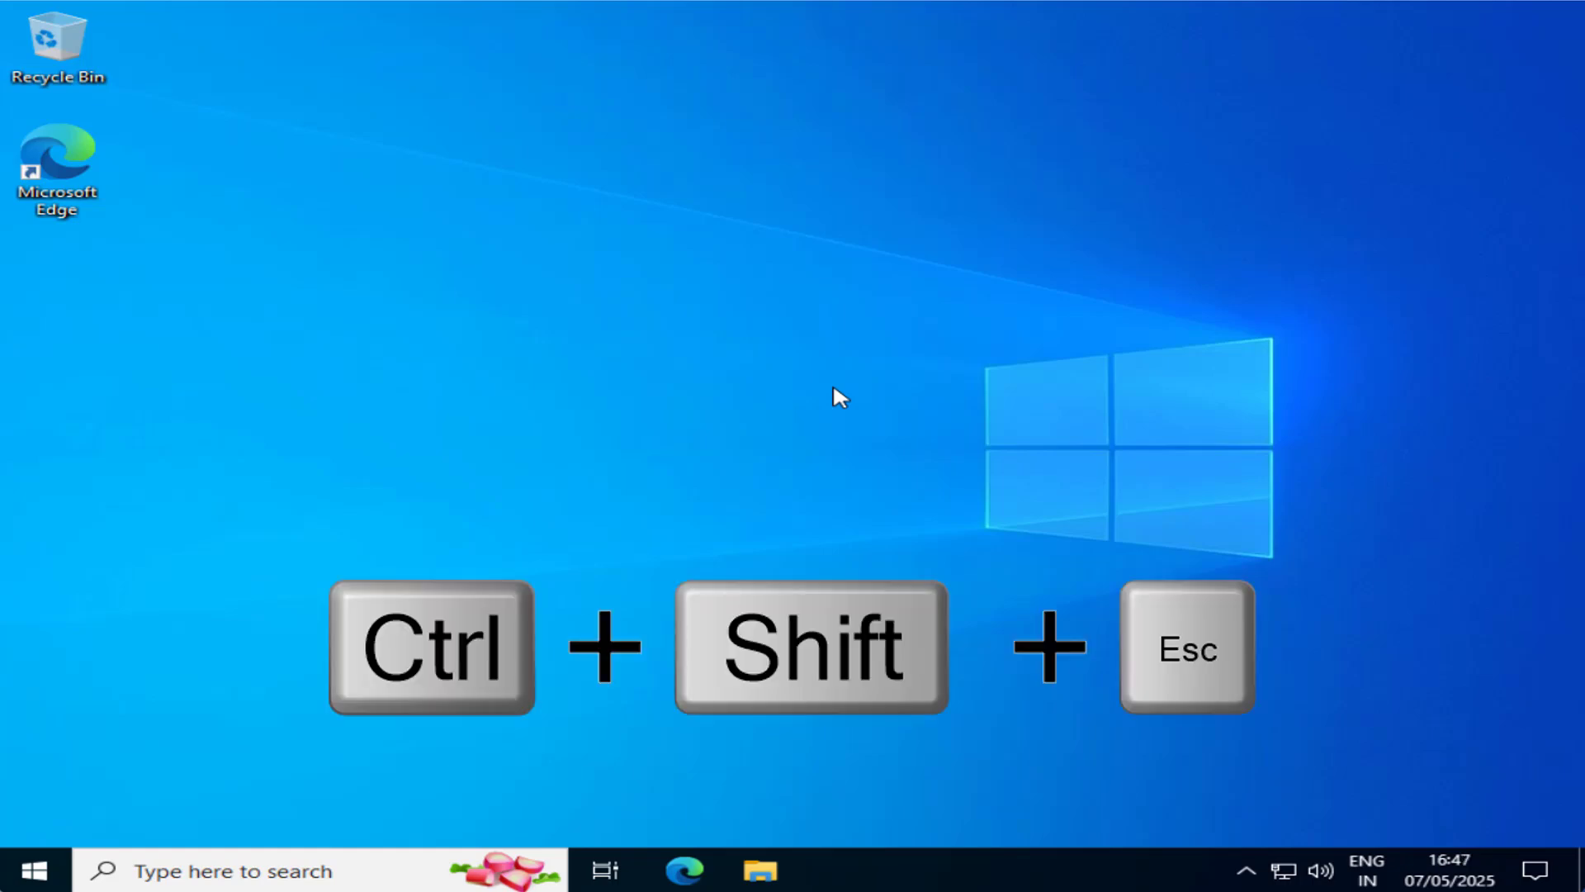
# - In full-view Task Manager, create a new task 'regedit' with administrative privileges ticked
pyautogui.hotkey('ctrl', 'shift', 'Escape')
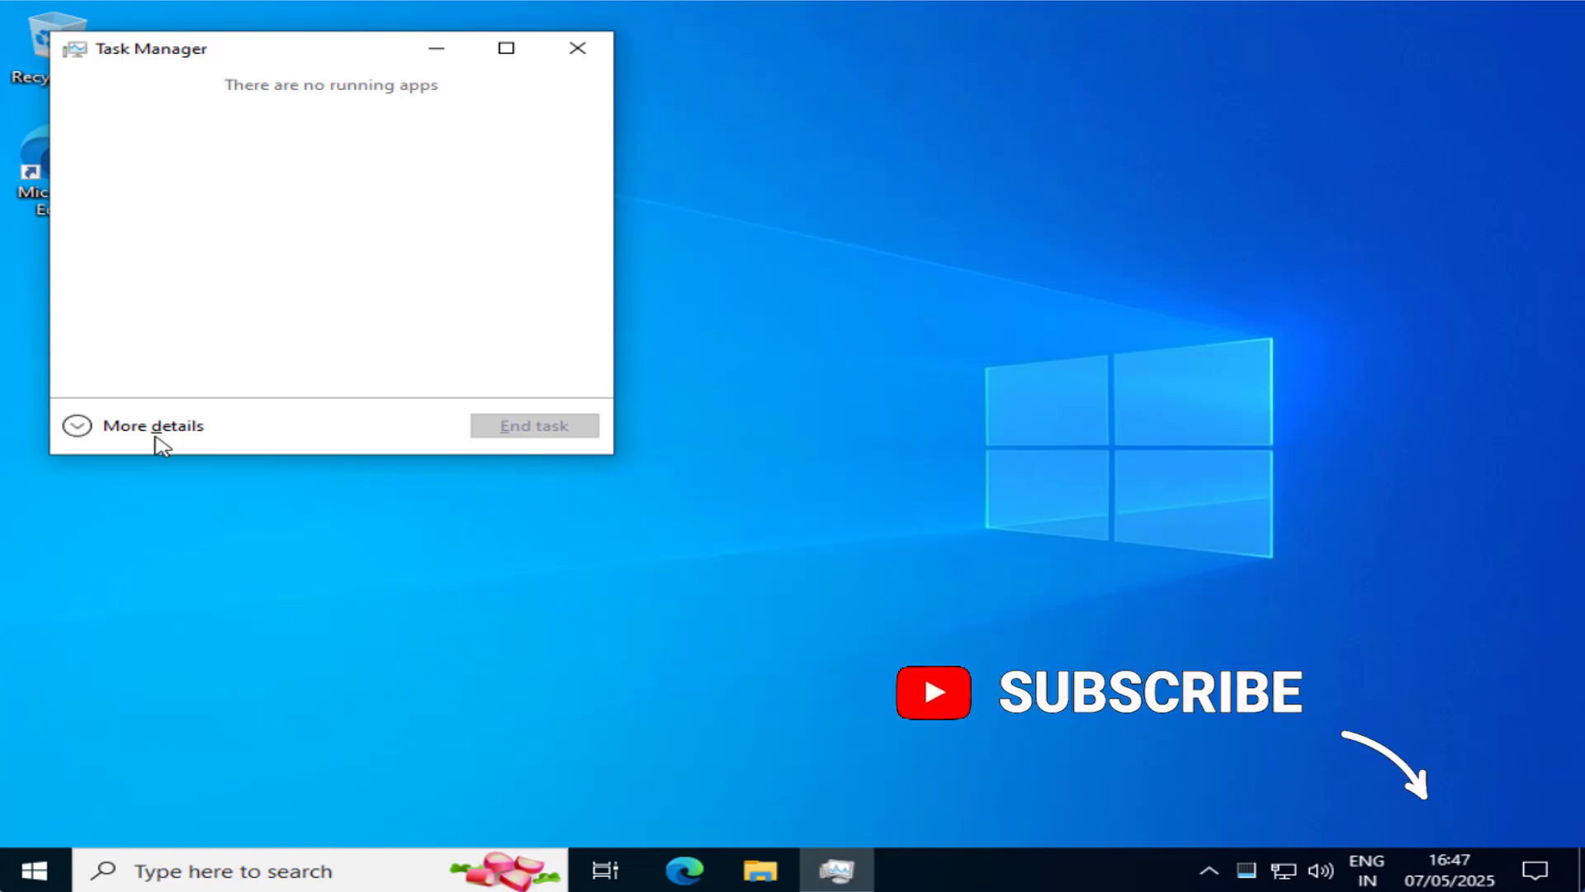
pyautogui.click(154, 429)
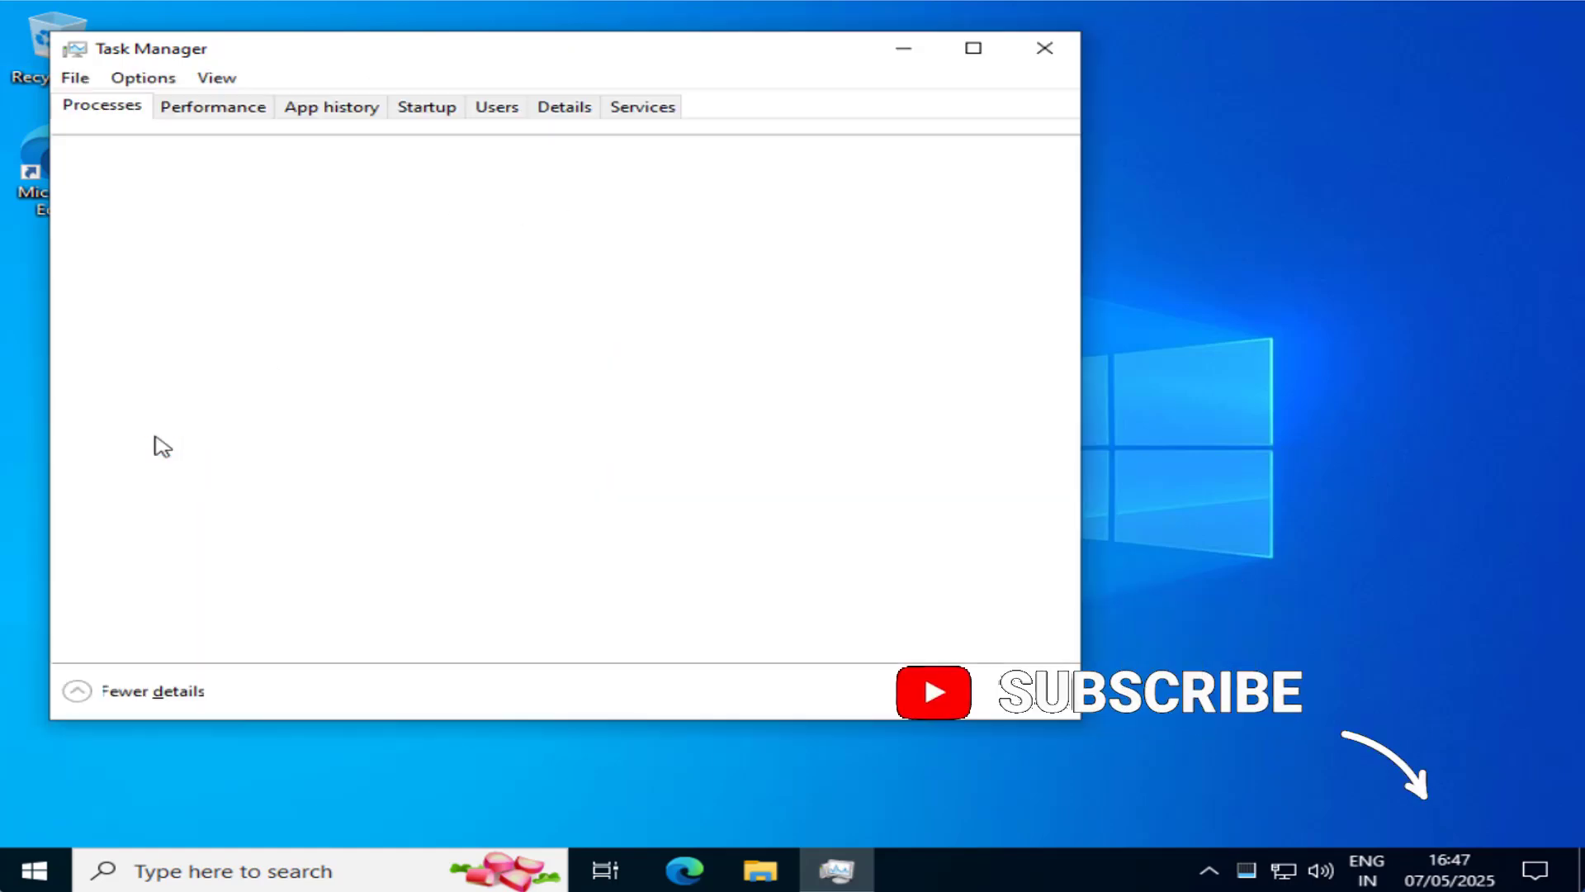
pyautogui.click(75, 80)
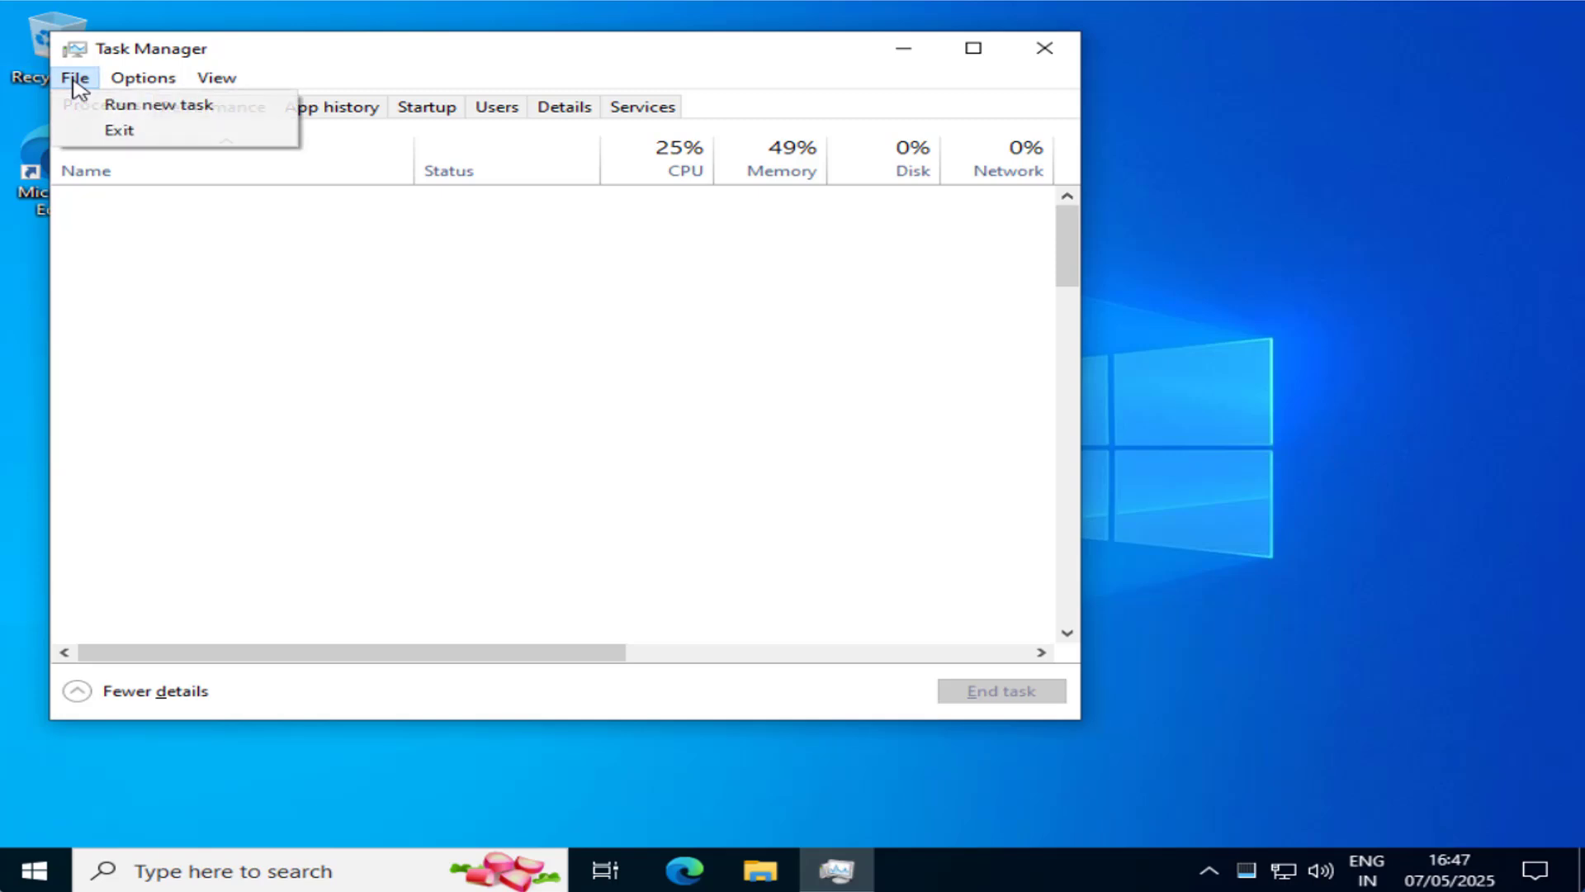
pyautogui.click(158, 113)
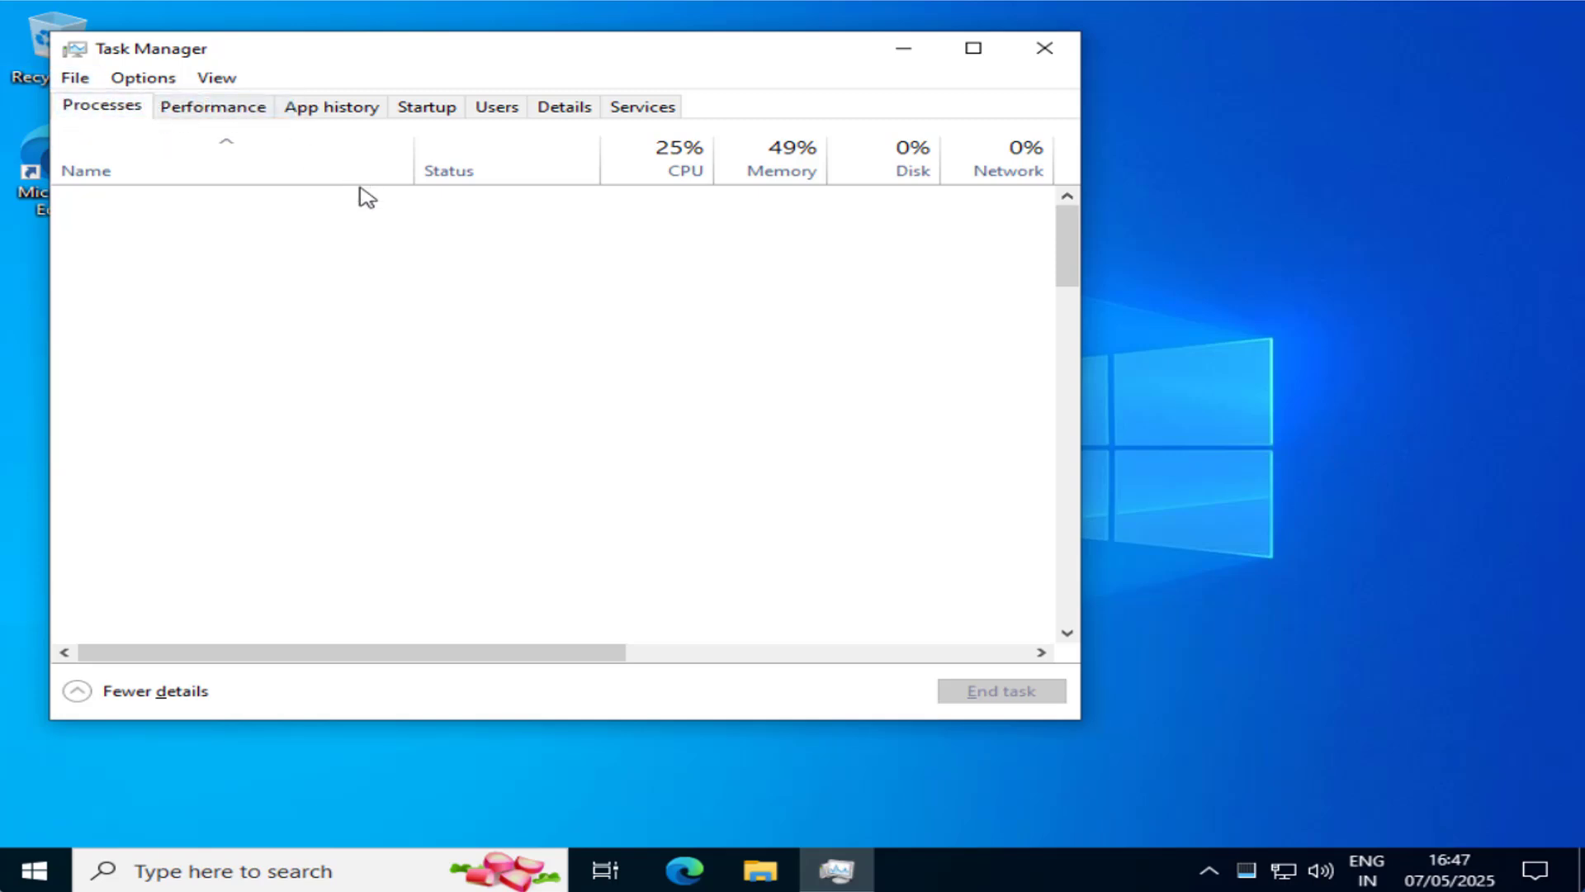
pyautogui.write('regedit')
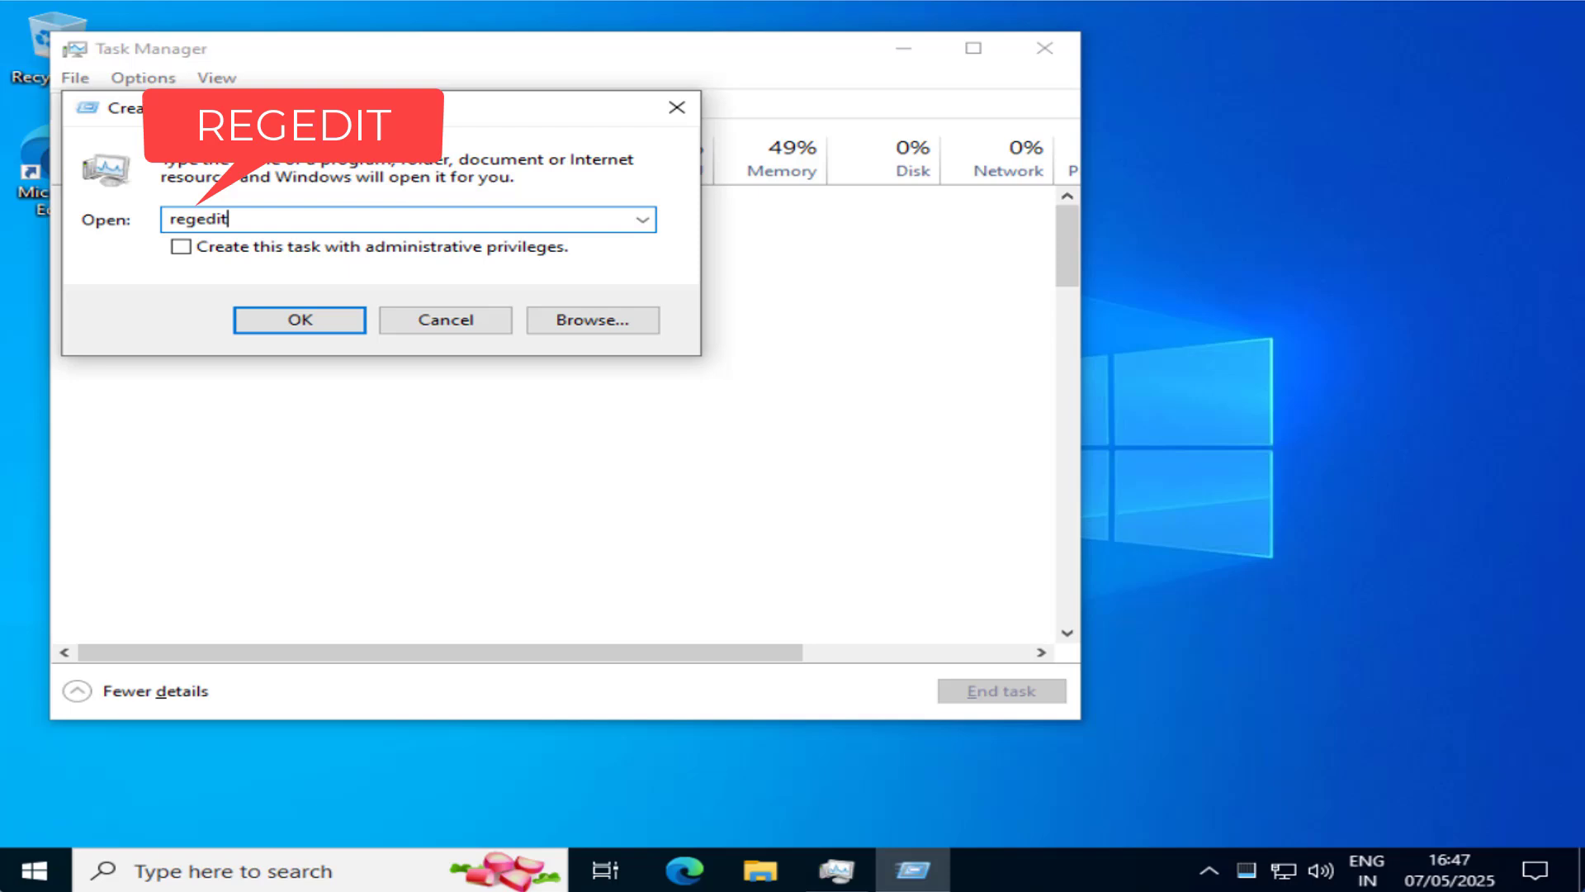
pyautogui.click(187, 246)
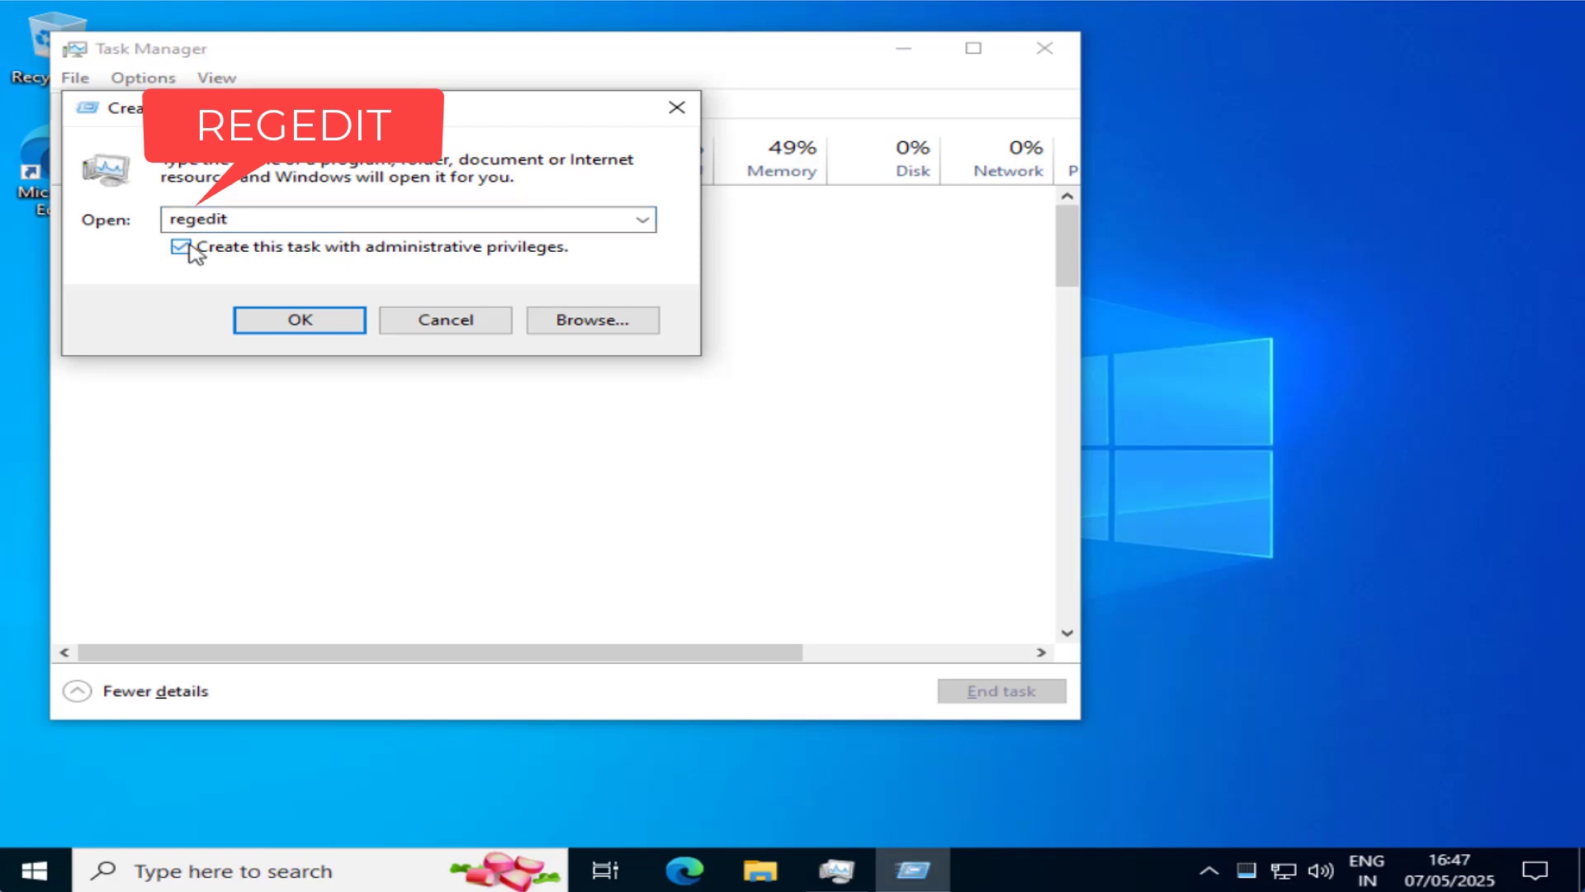
# - Launch regedit as administrator and expand HKEY_LOCAL_MACHINE > SOFTWARE > Microsoft
pyautogui.click(301, 326)
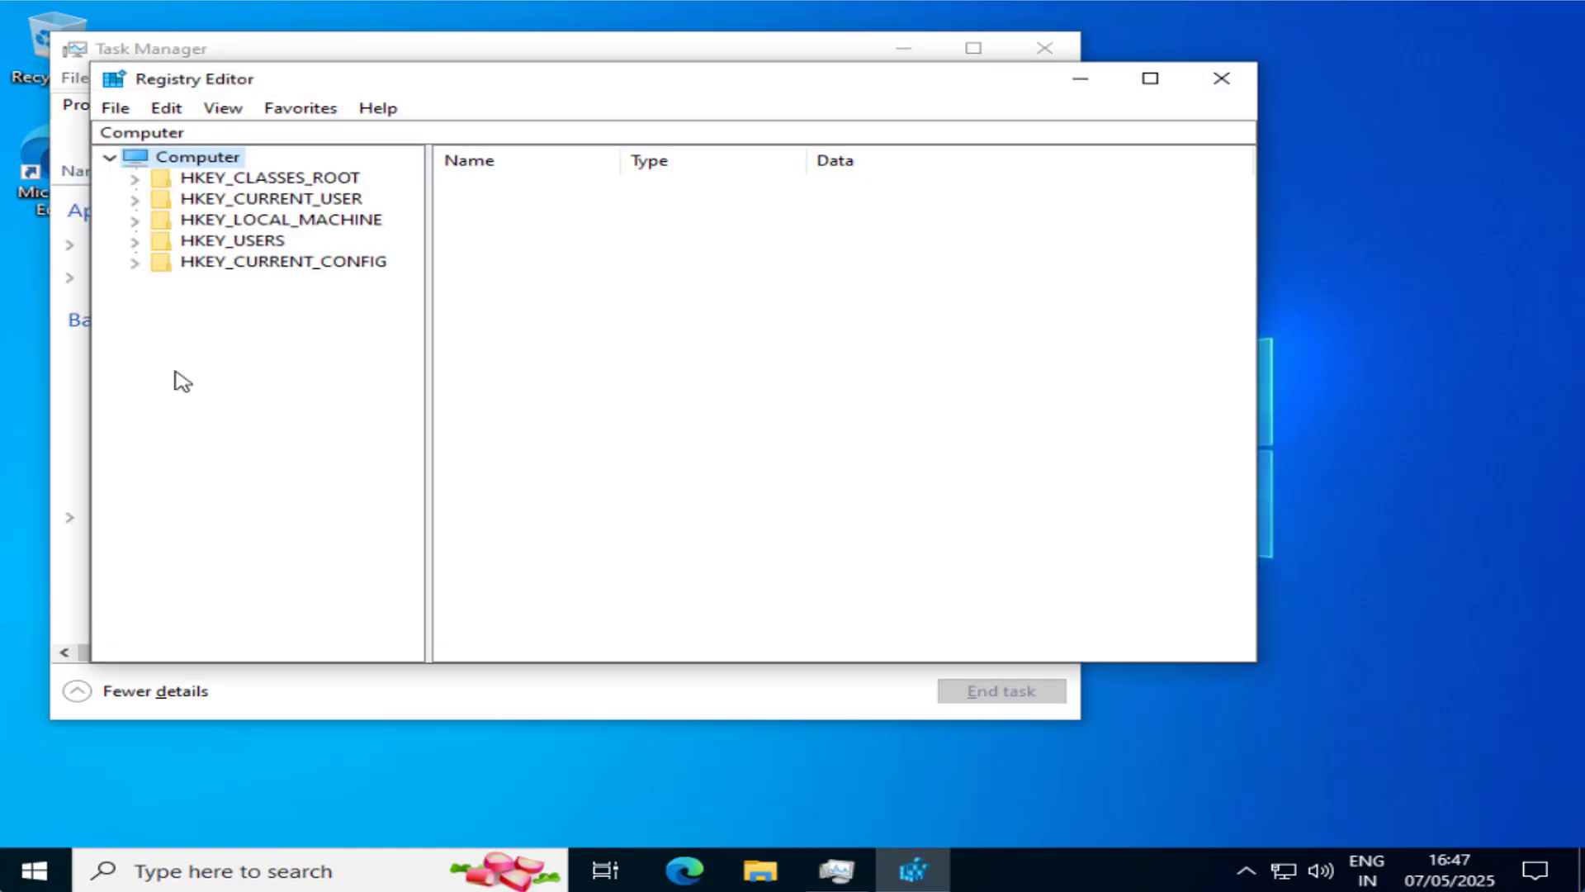
pyautogui.click(299, 223)
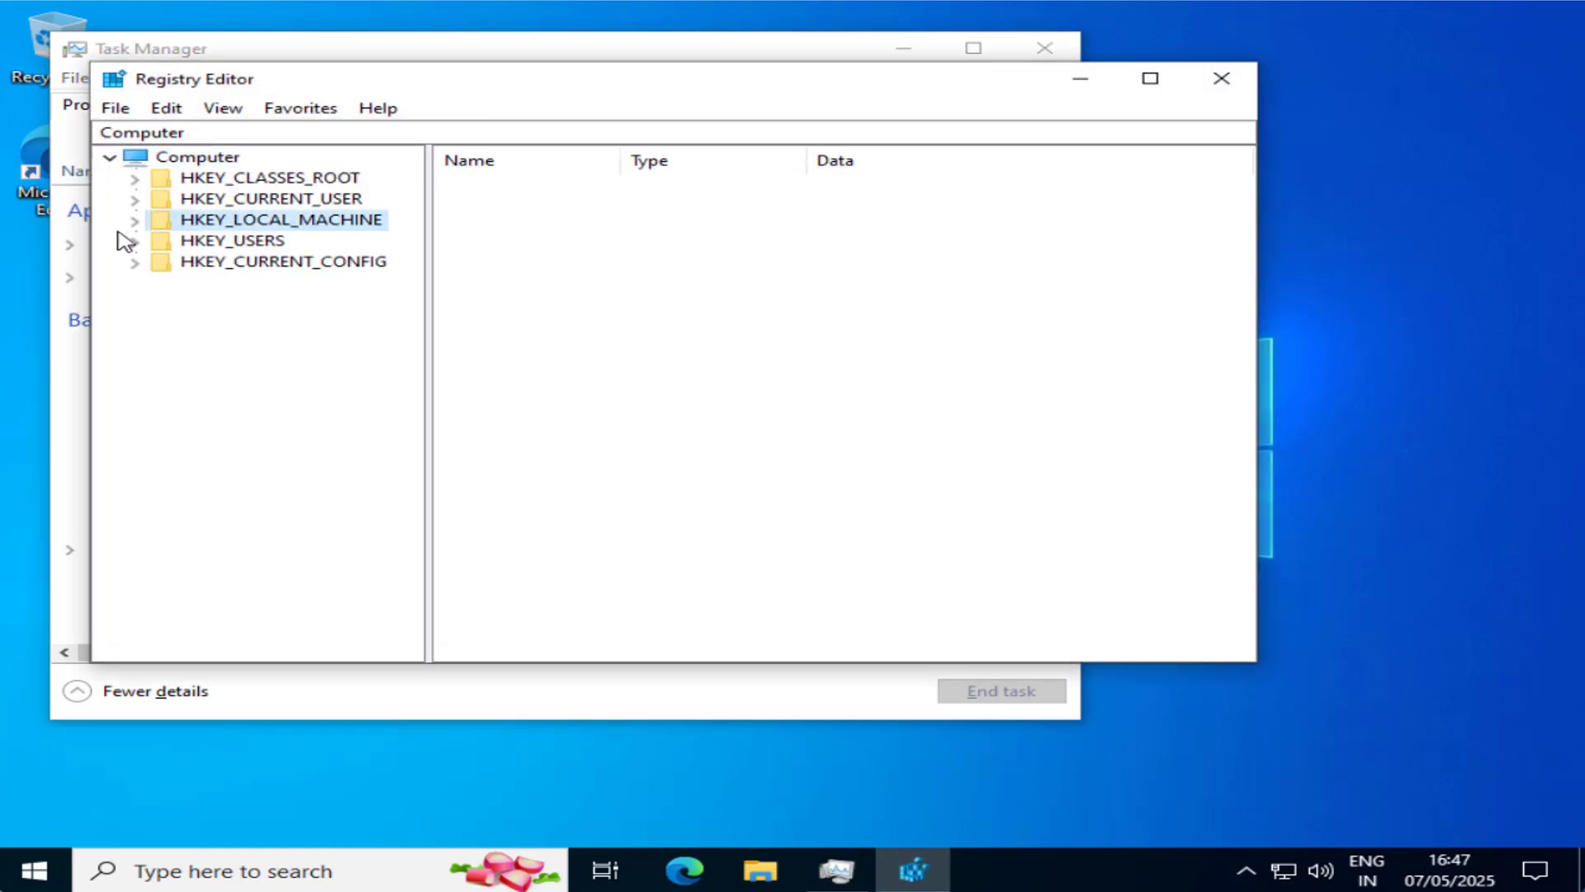
pyautogui.click(134, 221)
pyautogui.click(250, 370)
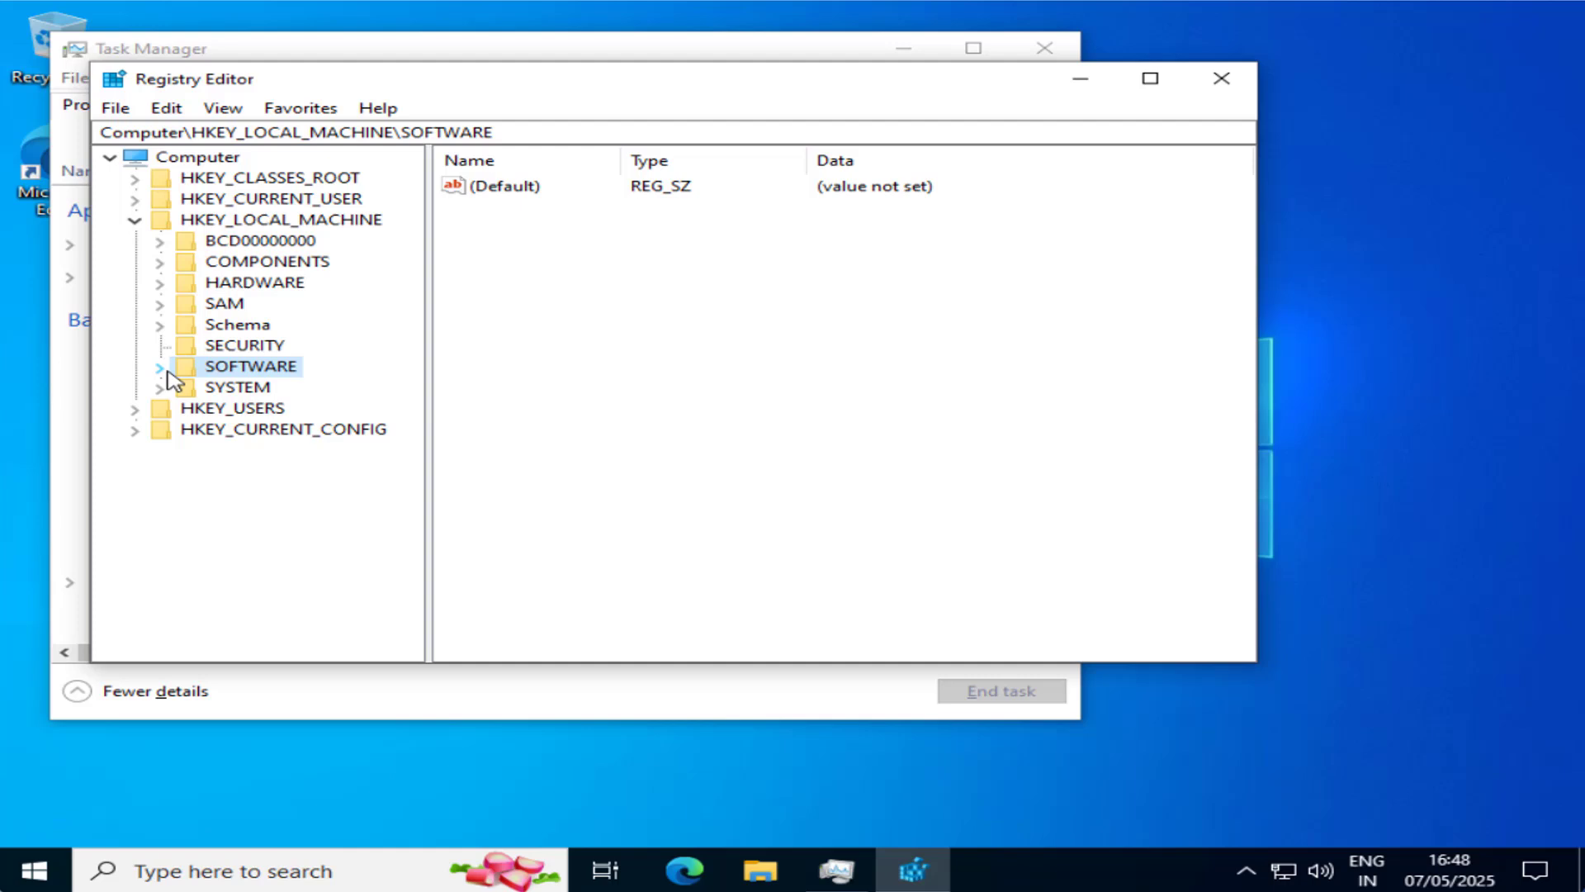
pyautogui.click(159, 367)
pyautogui.click(272, 472)
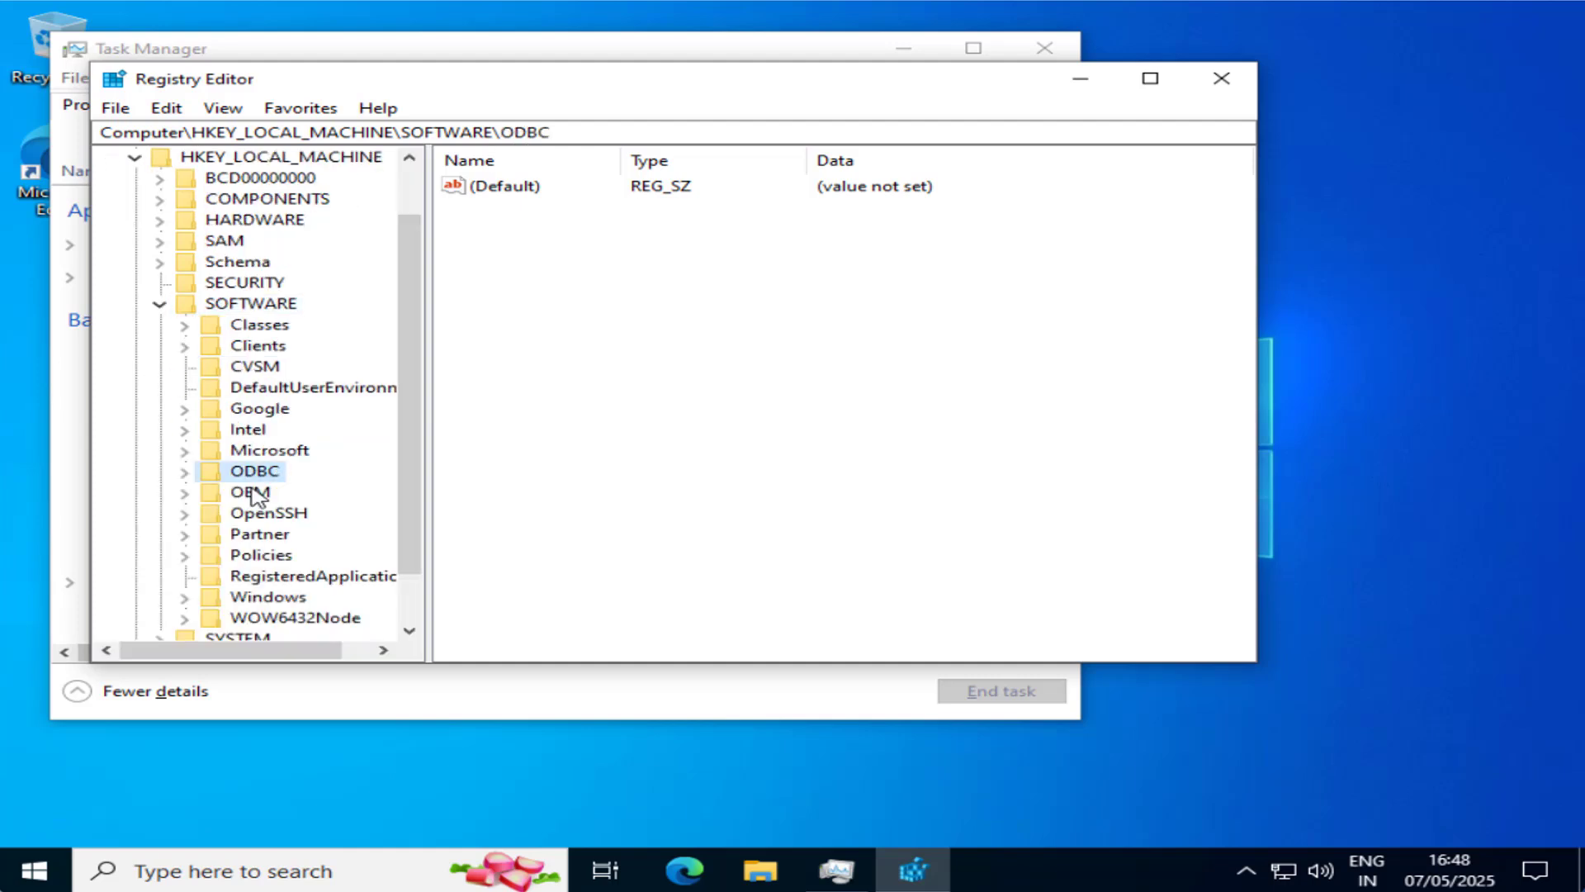
pyautogui.press('Up')
pyautogui.click(184, 452)
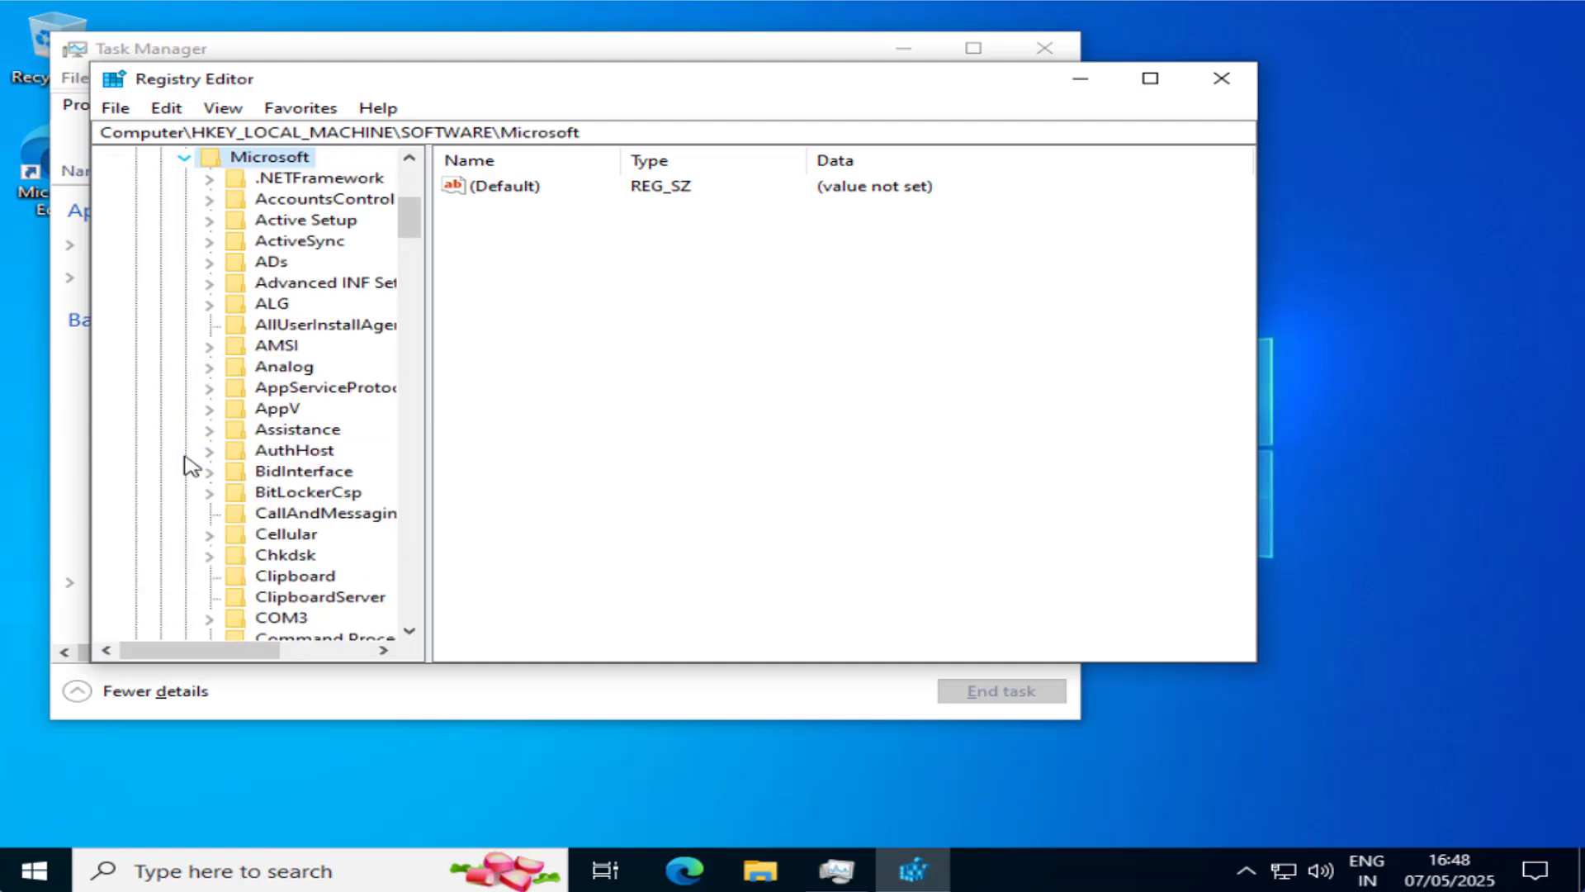
# - Expand Windows NT > CurrentVersion under Microsoft
pyautogui.click(281, 514)
pyautogui.press('w')
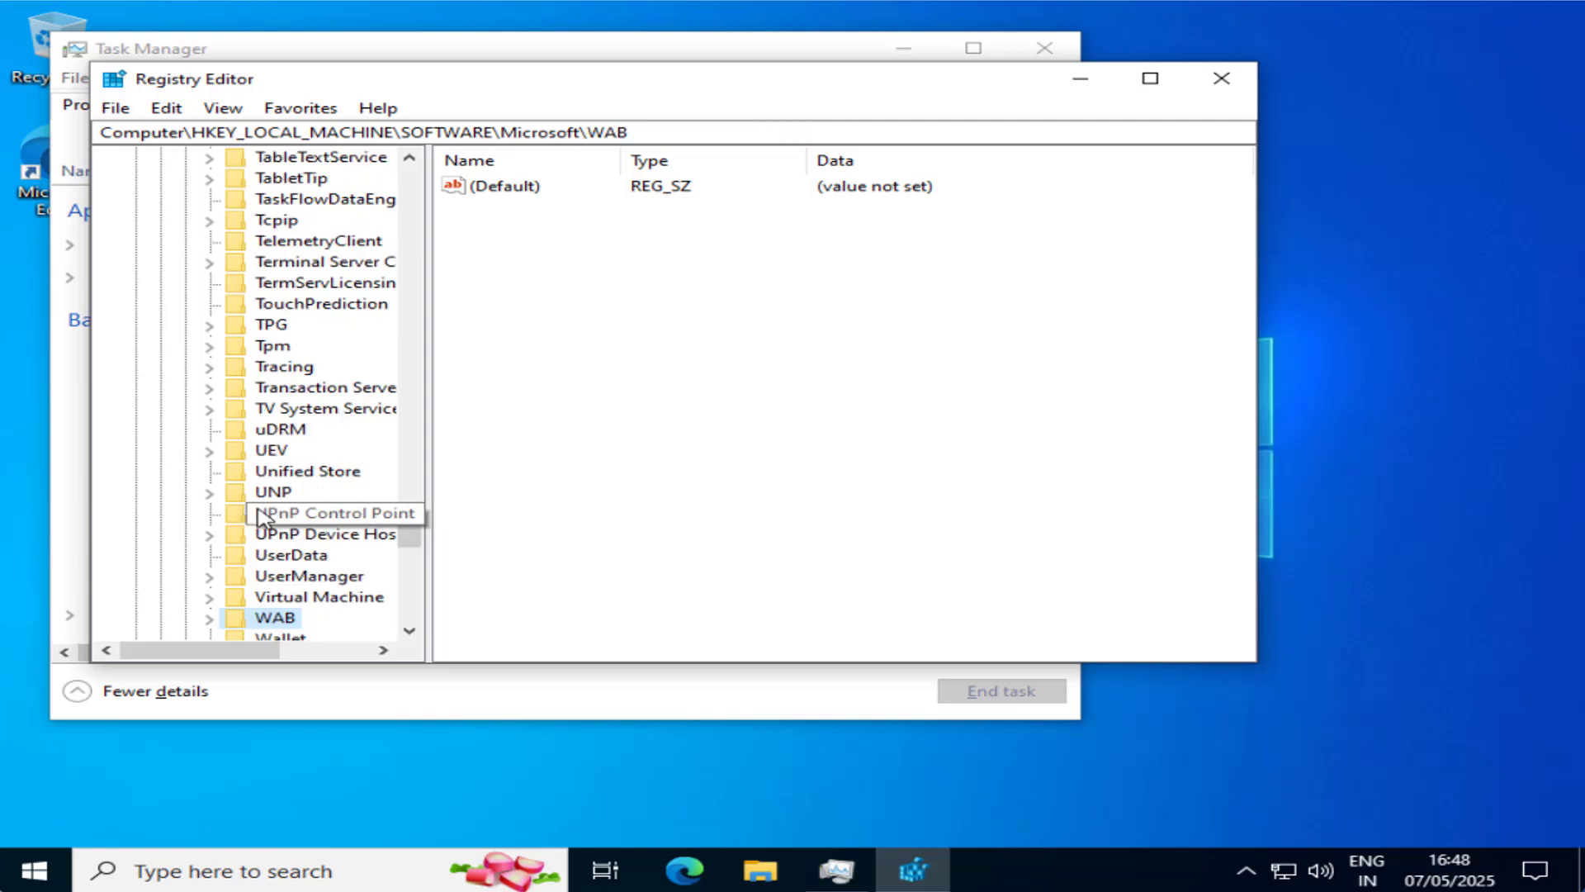
pyautogui.scroll(-6, 418, 479)
pyautogui.scroll(-3, 353, 429)
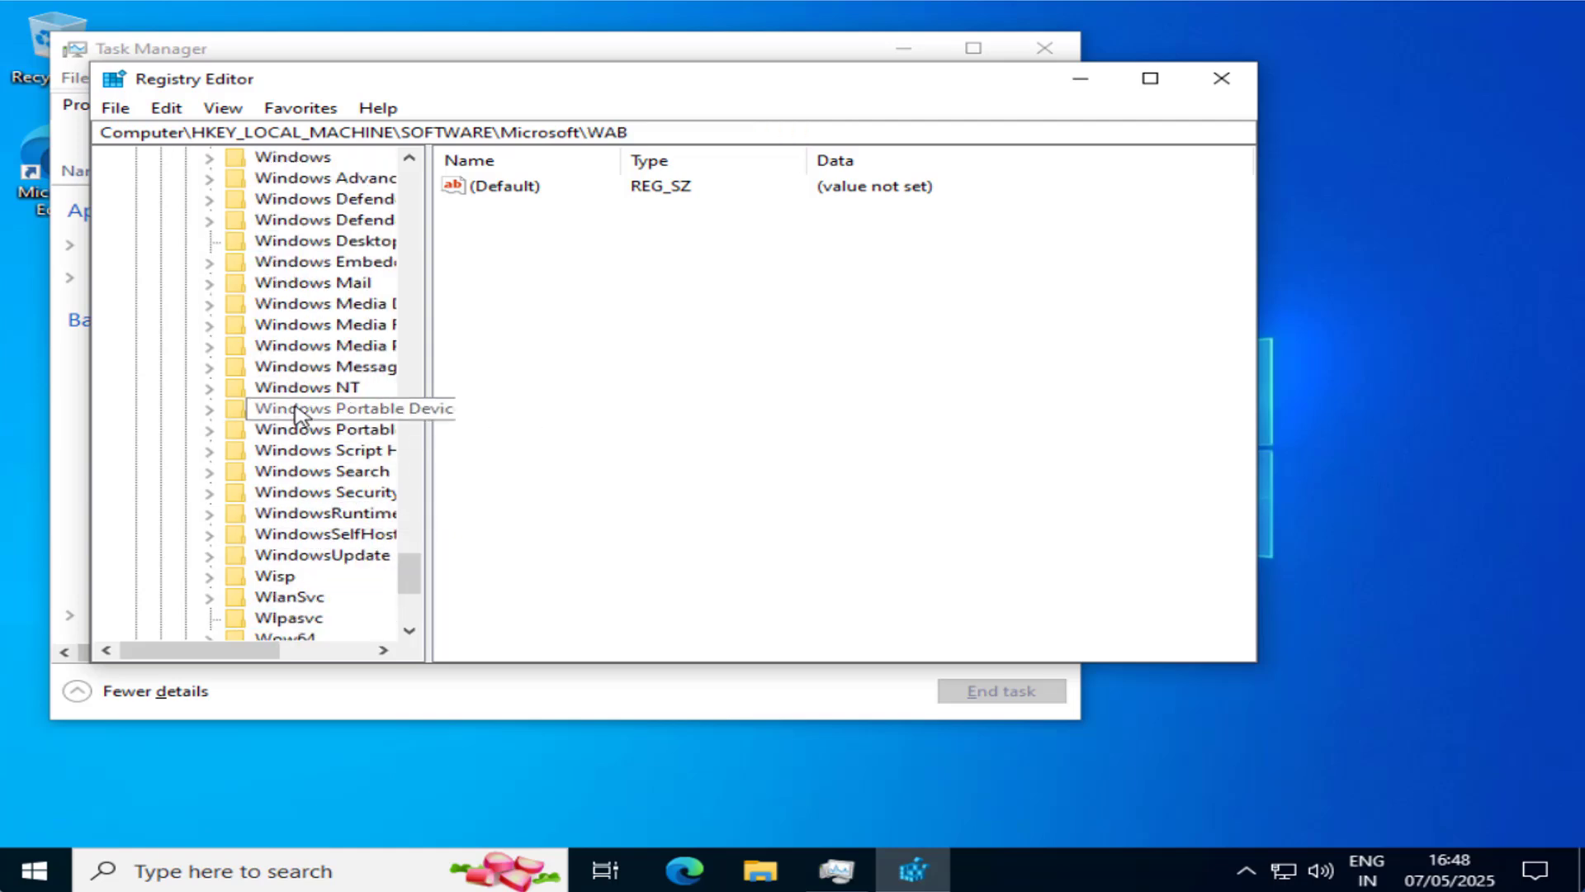
pyautogui.click(268, 387)
pyautogui.click(209, 388)
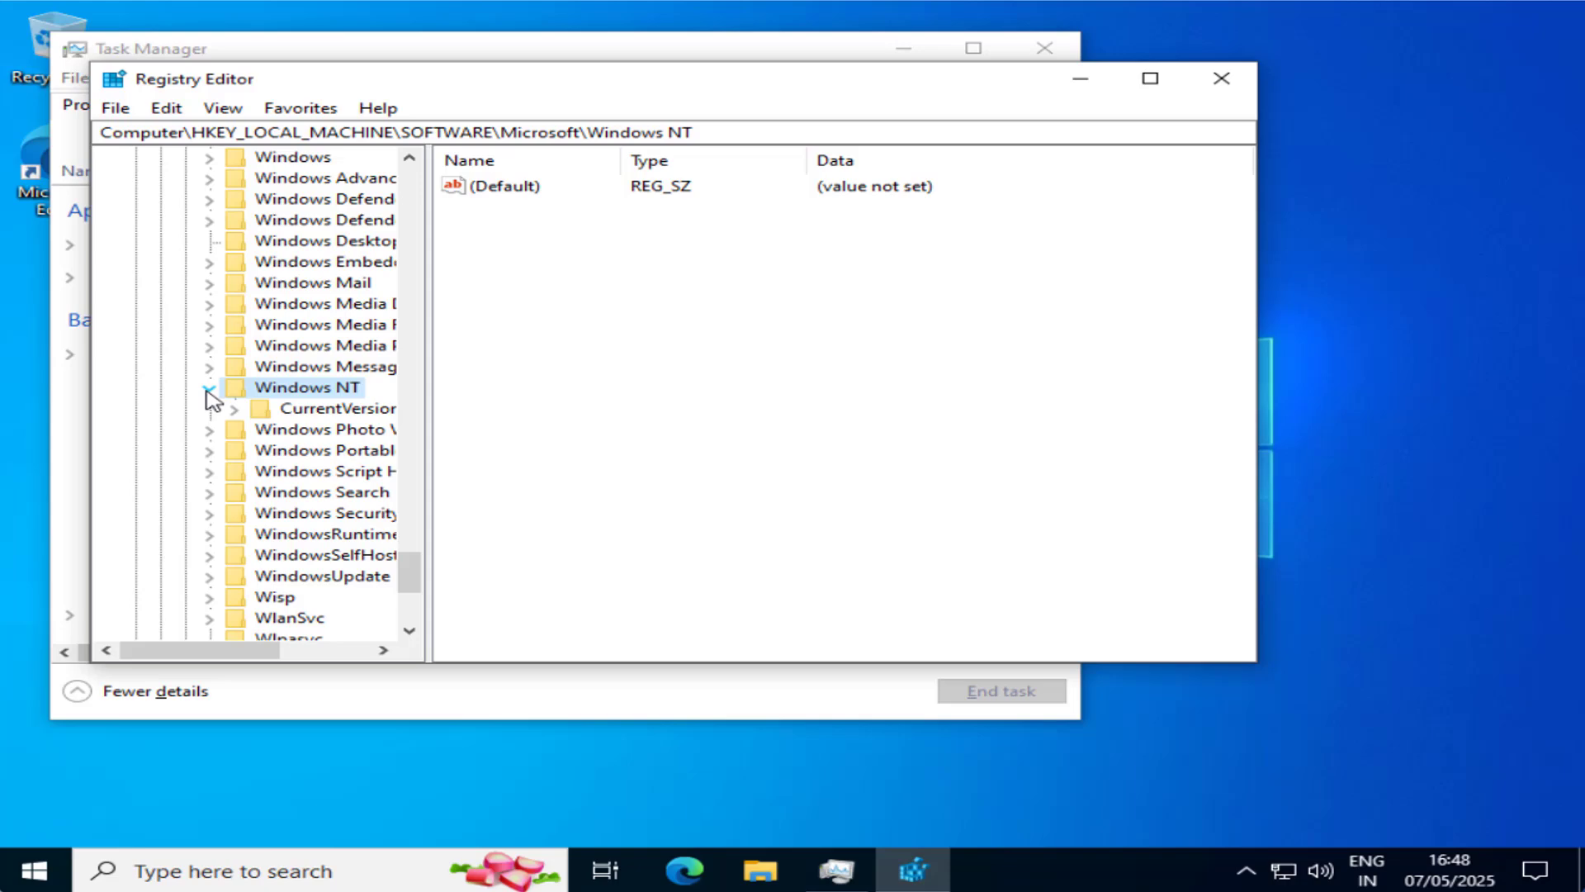
pyautogui.doubleClick(242, 408)
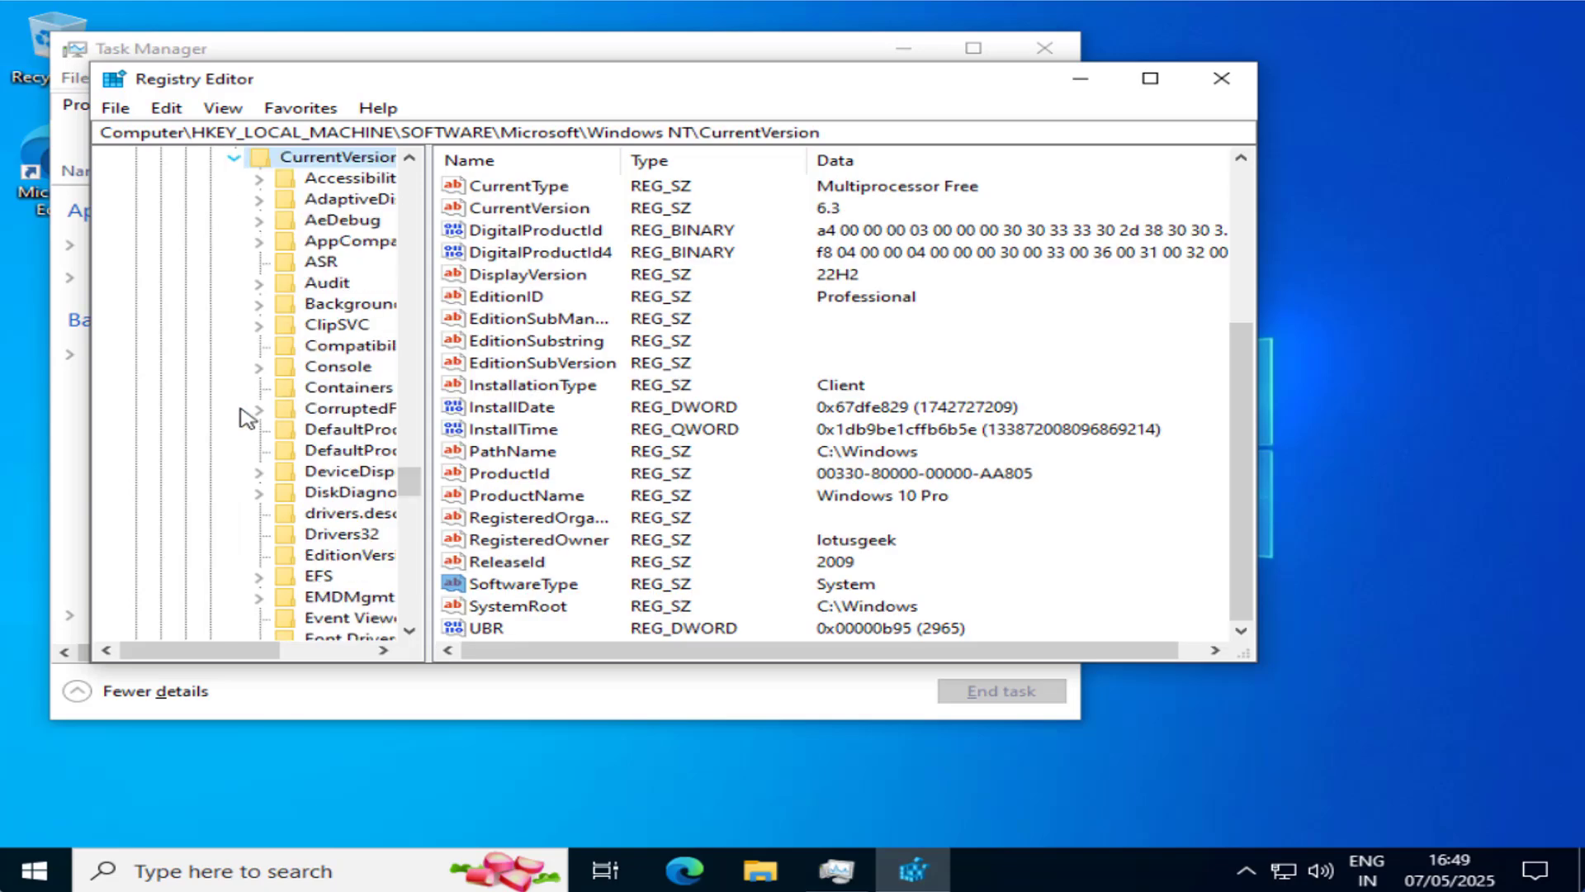
# - Open the Winlogon key and locate its Shell value, explorer.exe
pyautogui.click(350, 428)
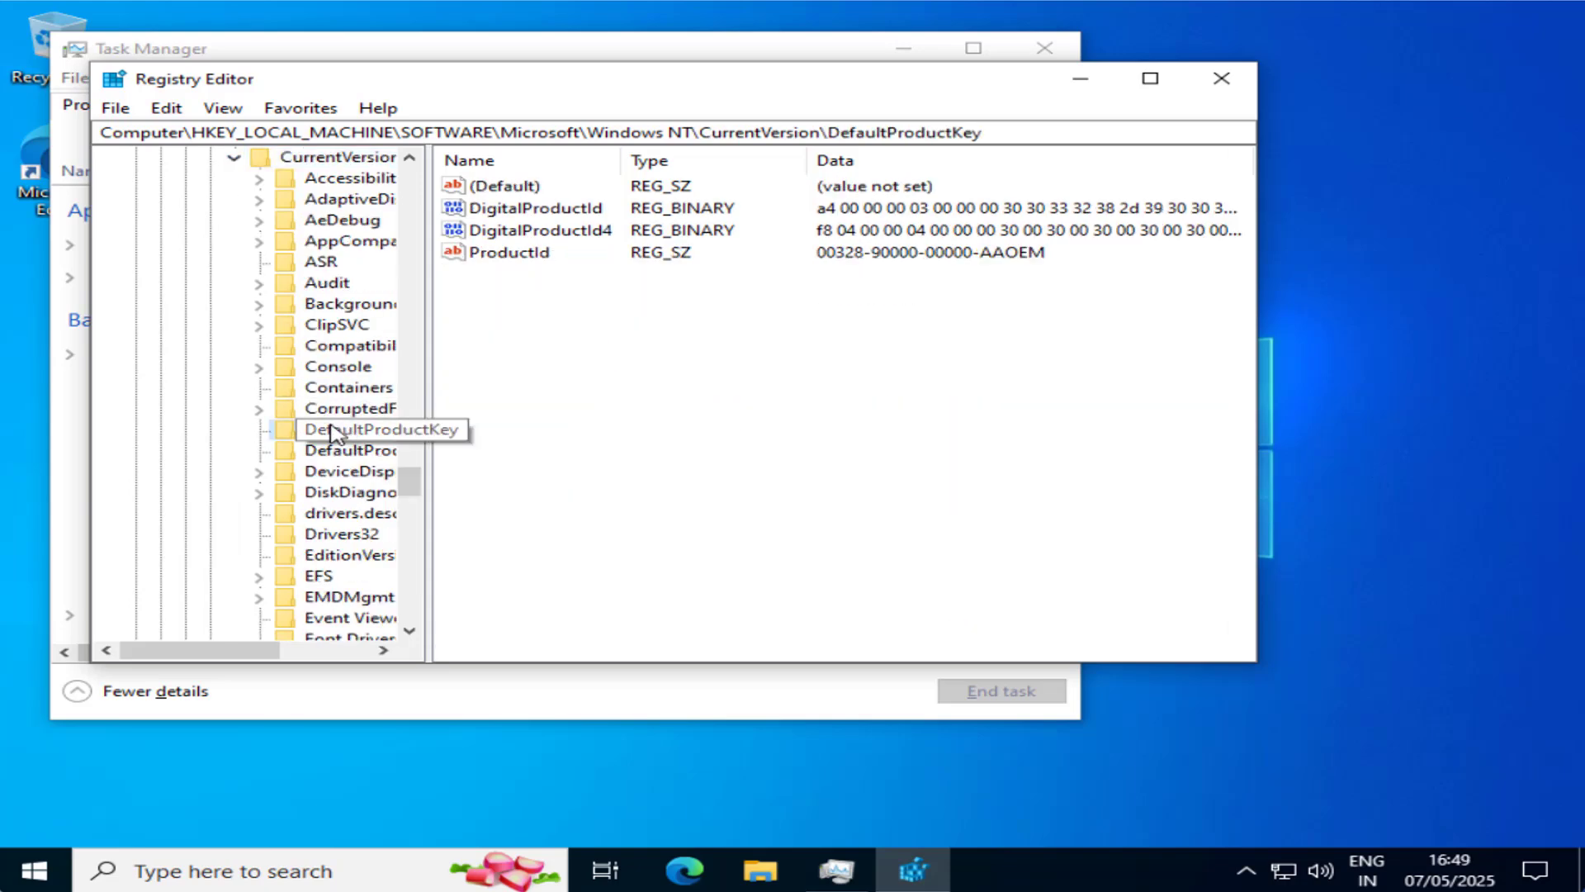
pyautogui.press('w')
pyautogui.scroll(-3, 347, 483)
pyautogui.scroll(-2, 347, 491)
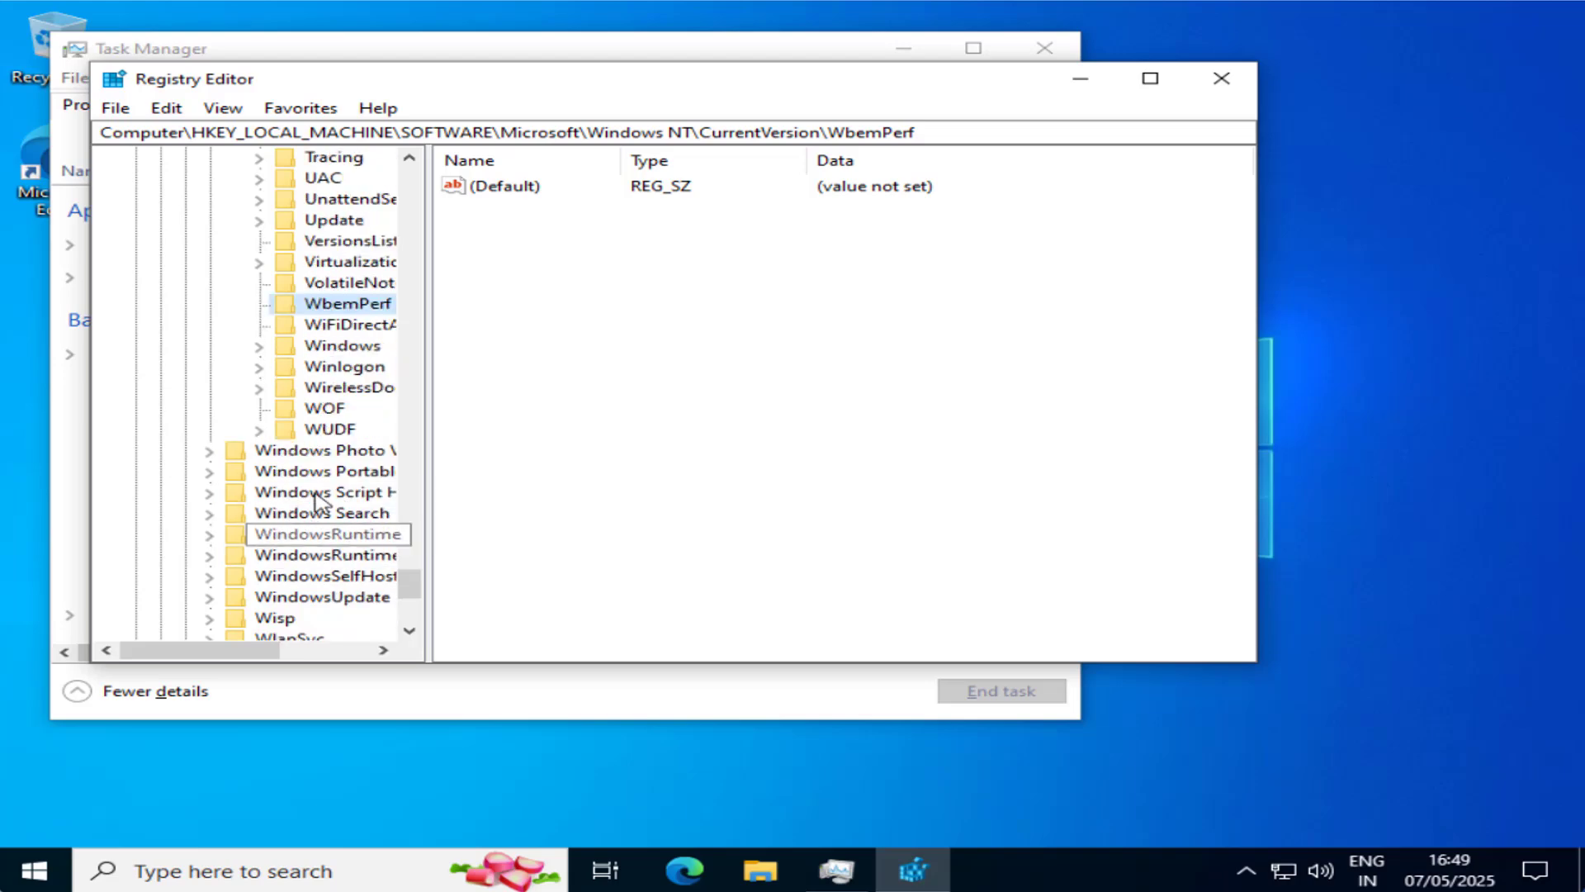
pyautogui.click(367, 369)
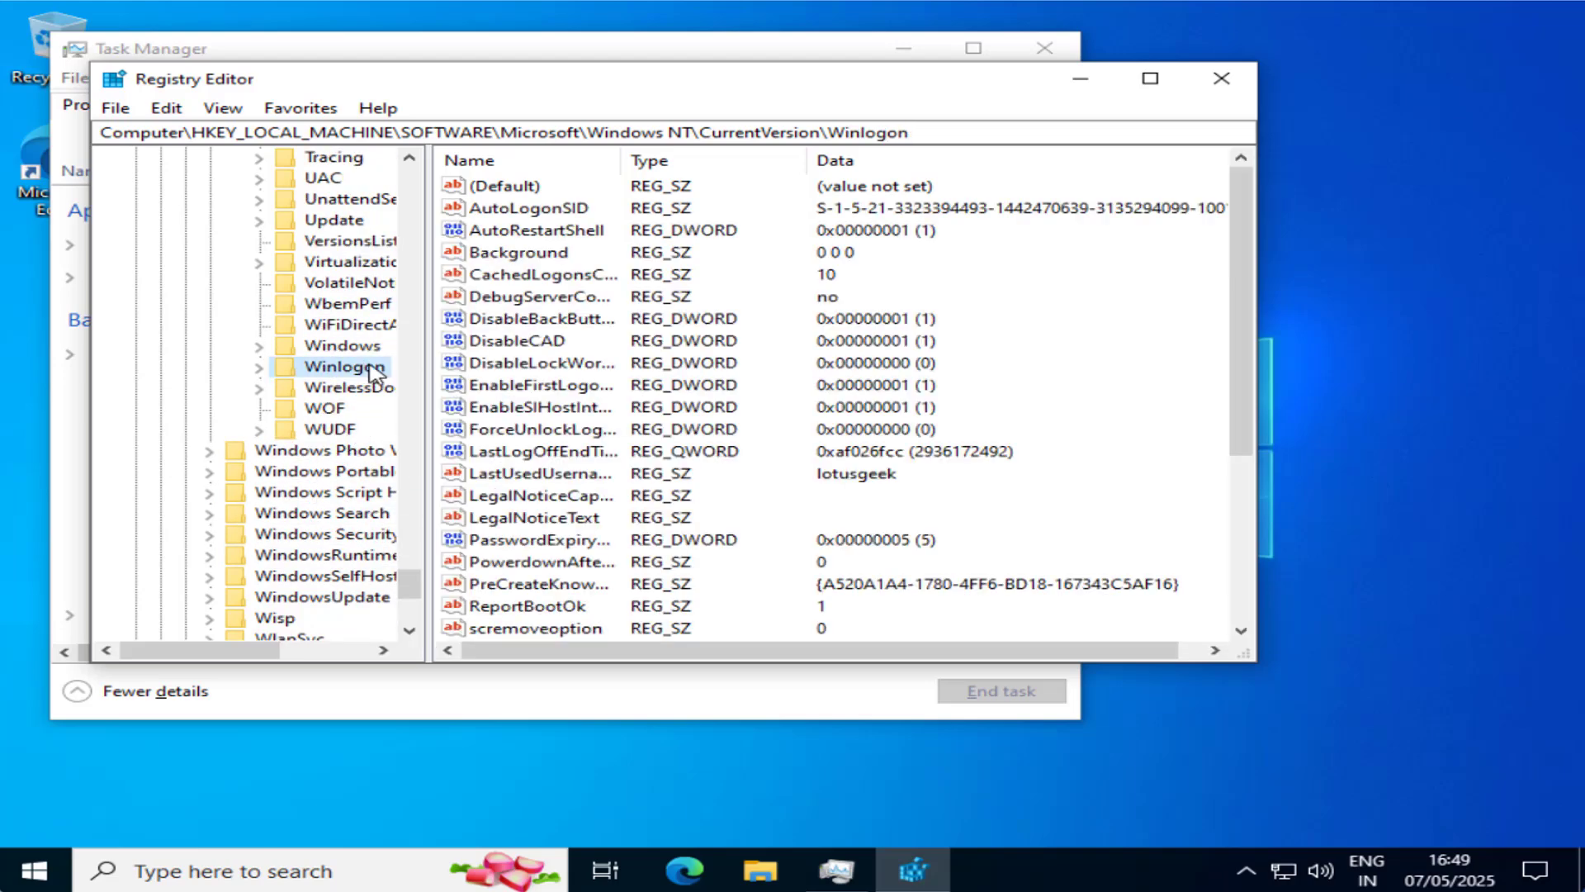
pyautogui.click(529, 385)
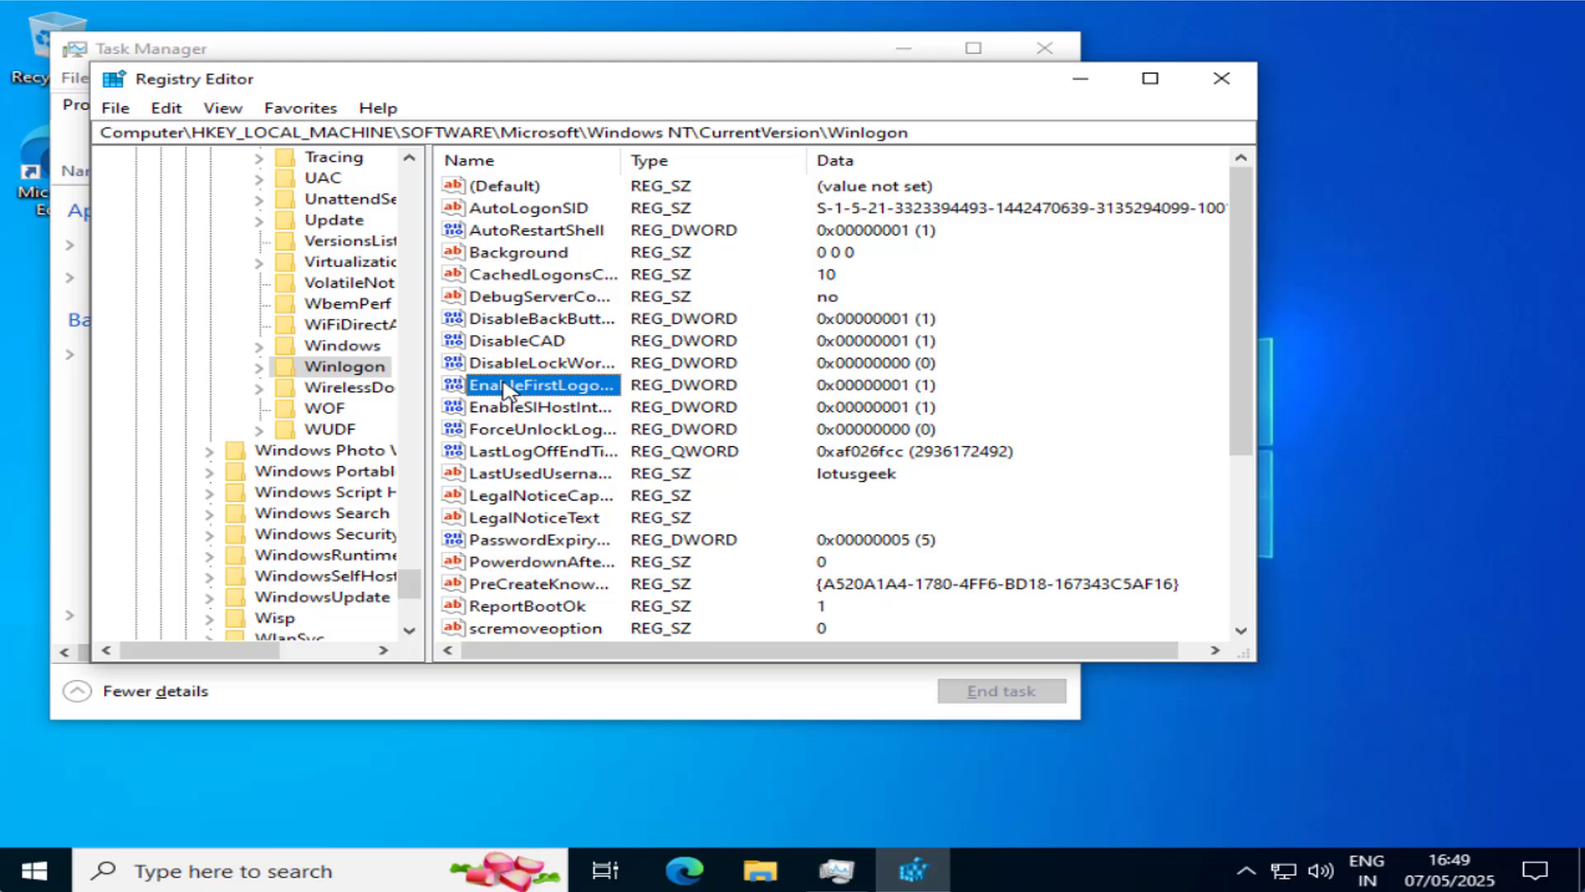
pyautogui.press('s')
pyautogui.press('s')
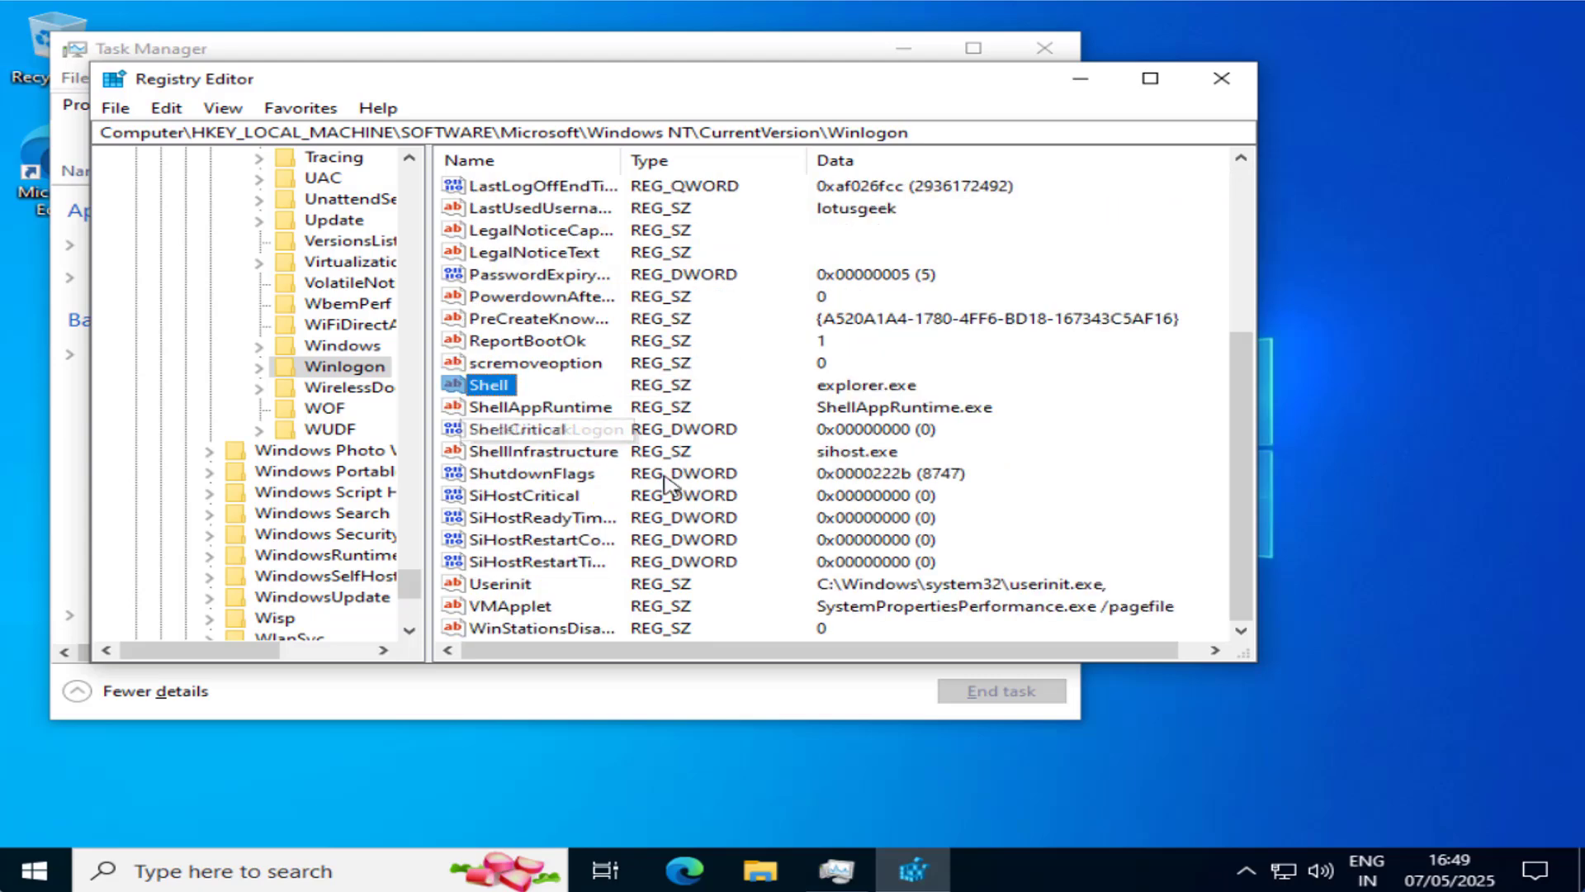
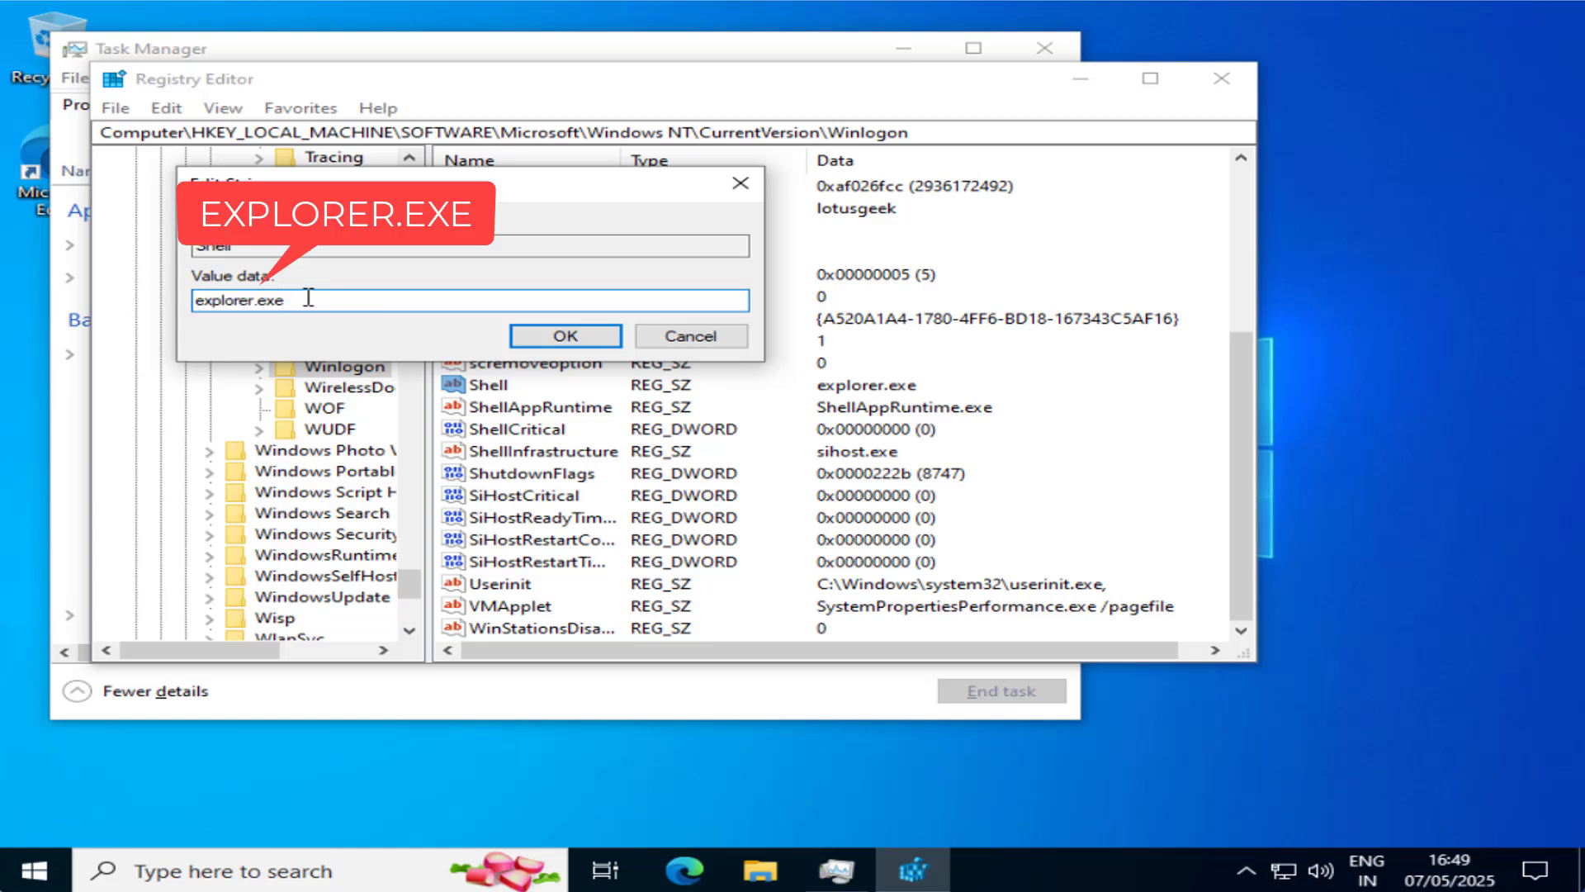
# - Replace the Winlogon Shell value data with explorer.exe and confirm it
pyautogui.moveTo(308, 298); pyautogui.dragTo(163, 299)
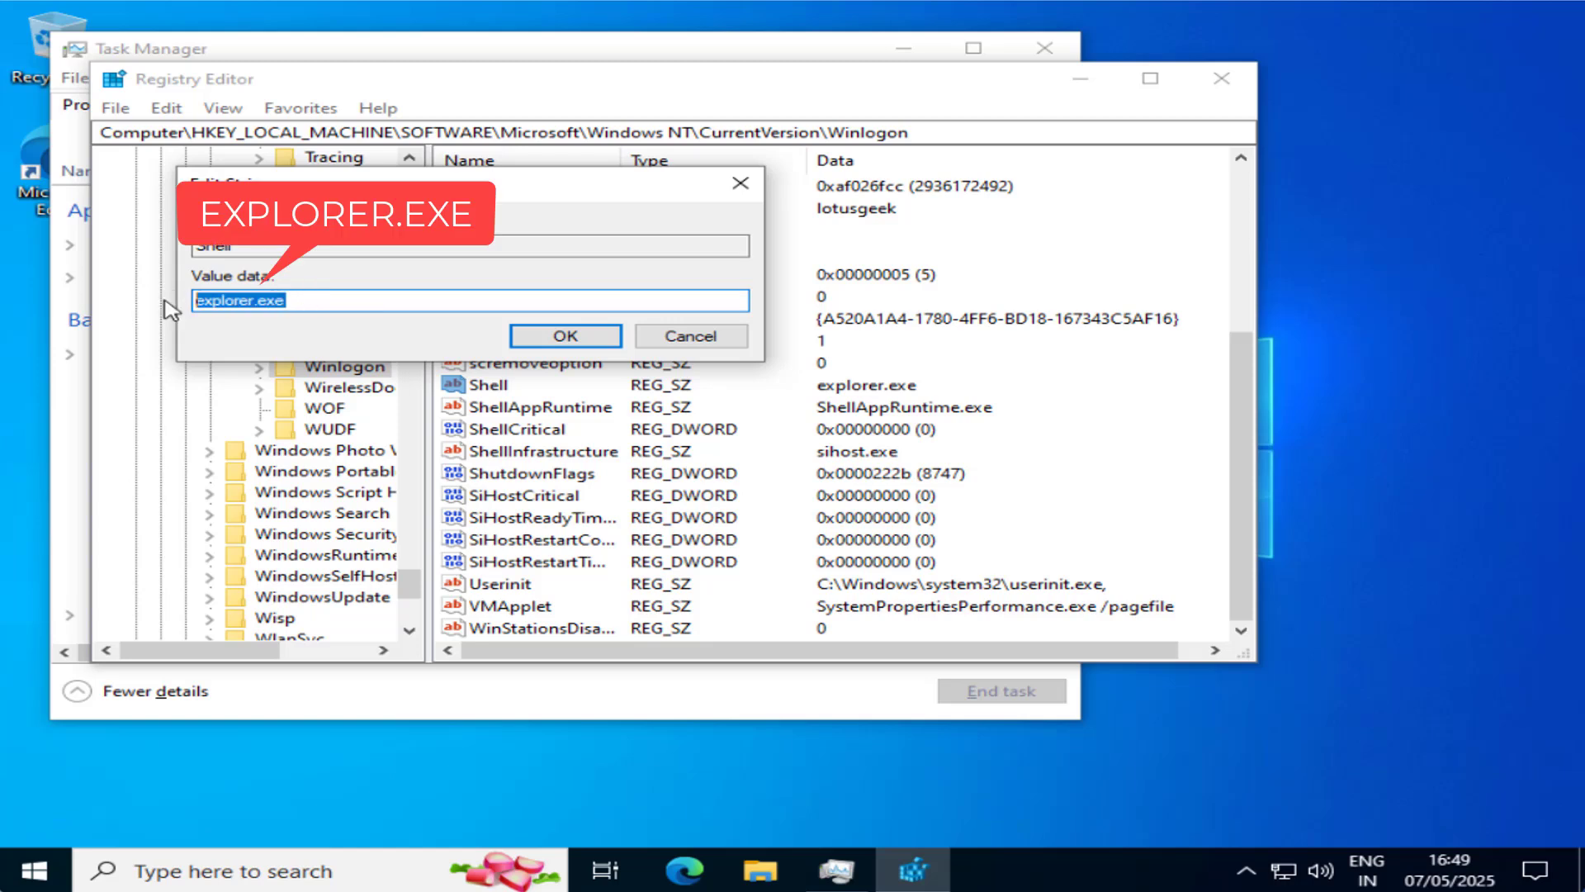
pyautogui.press('BackSpace')
pyautogui.write('explo')
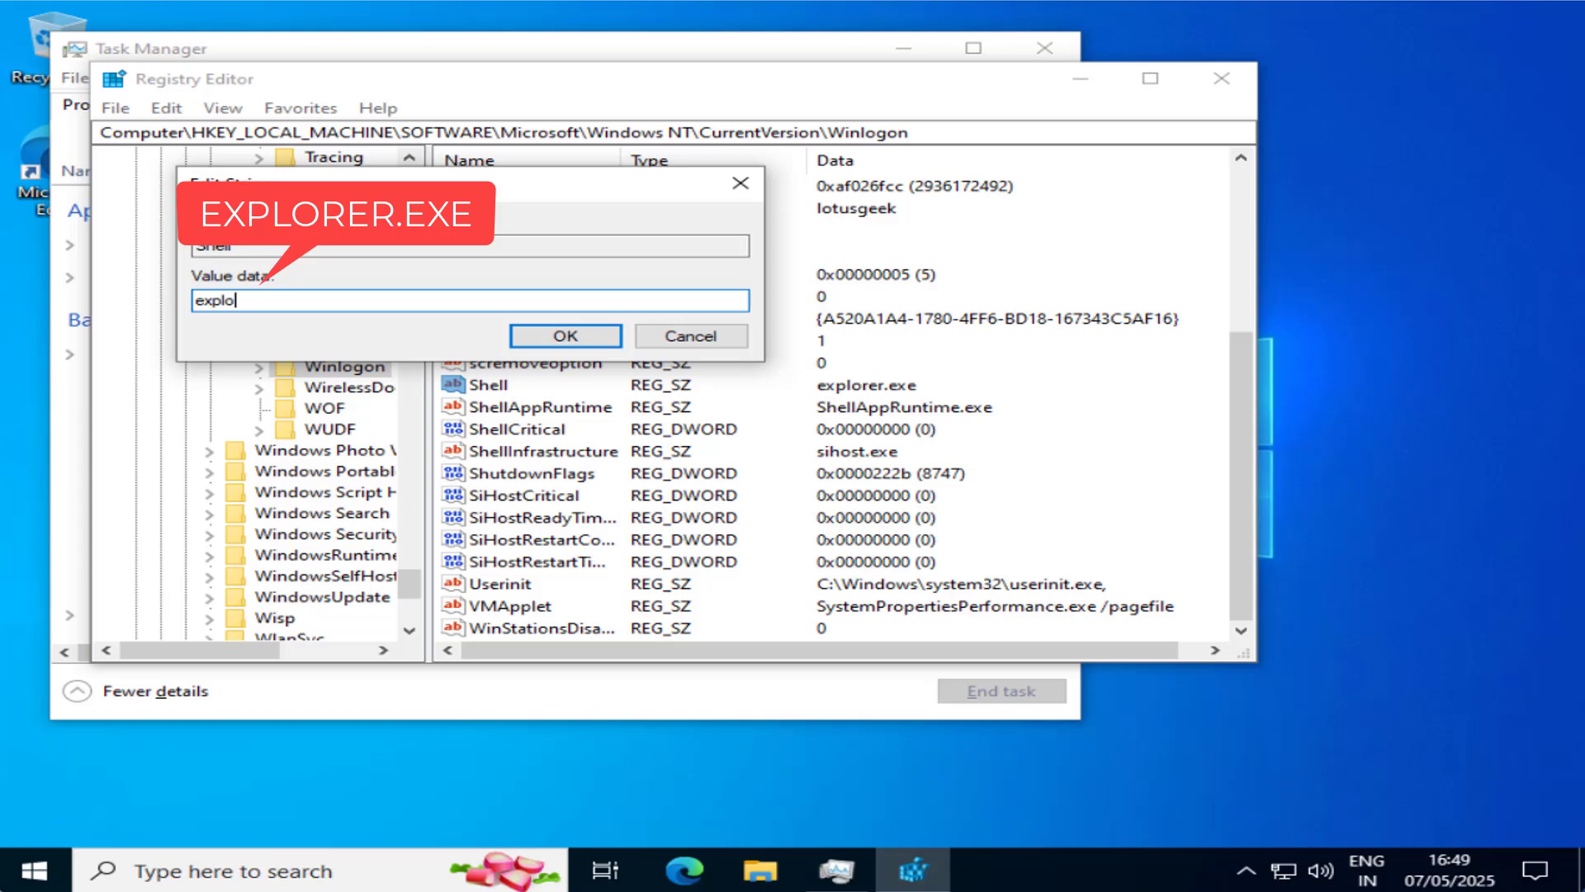
pyautogui.write('rer.exe')
pyautogui.click(525, 338)
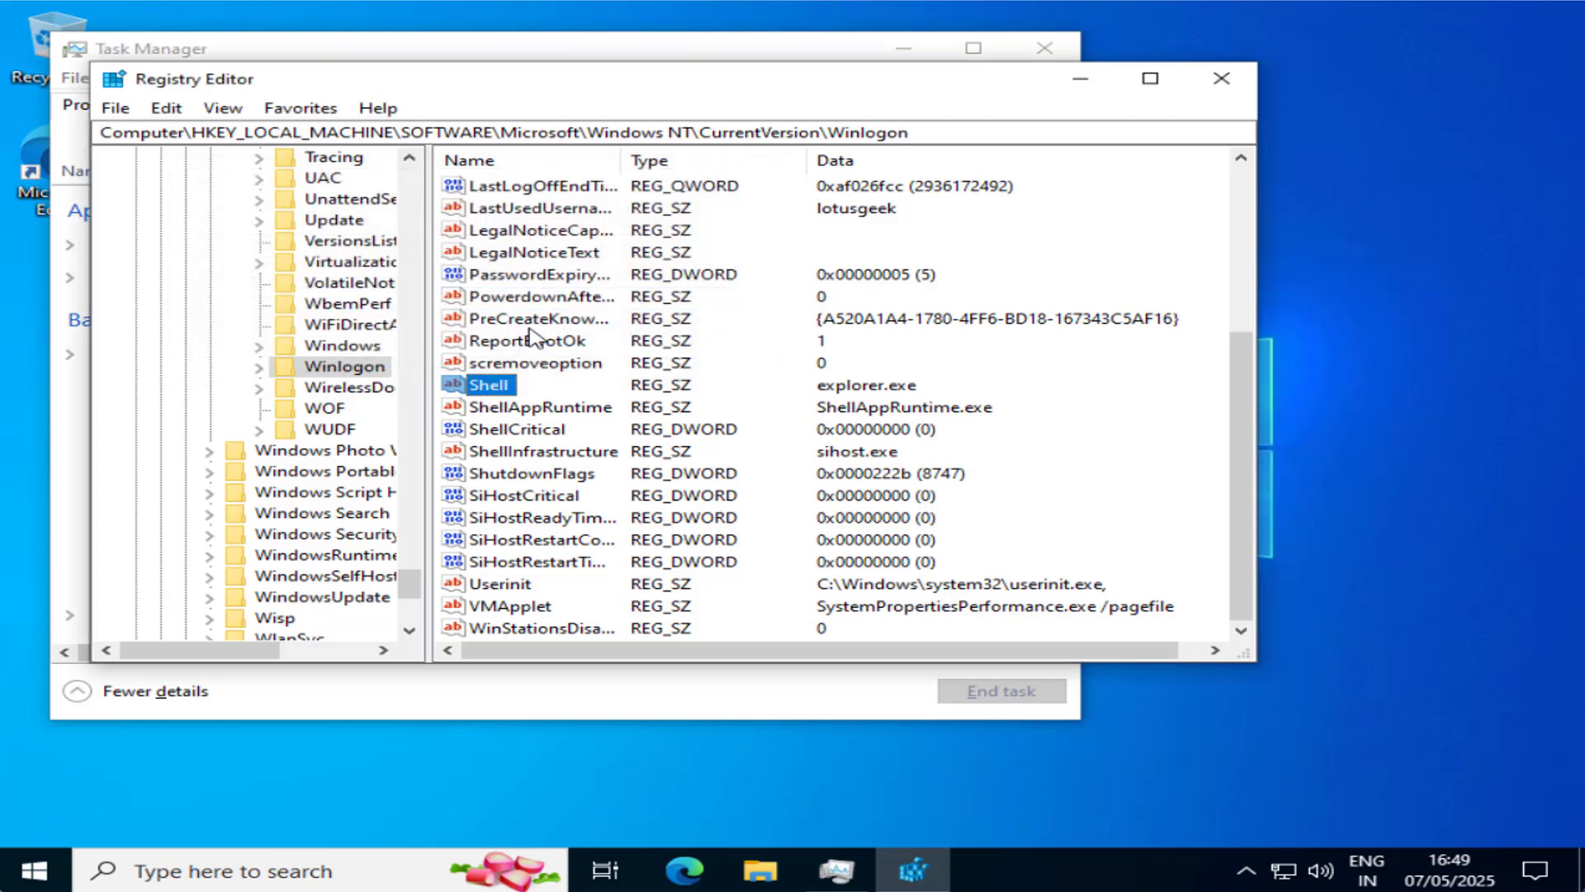
# - Close Registry Editor and run explorer.exe as a new Task Manager task with administrative privileges
pyautogui.click(1221, 78)
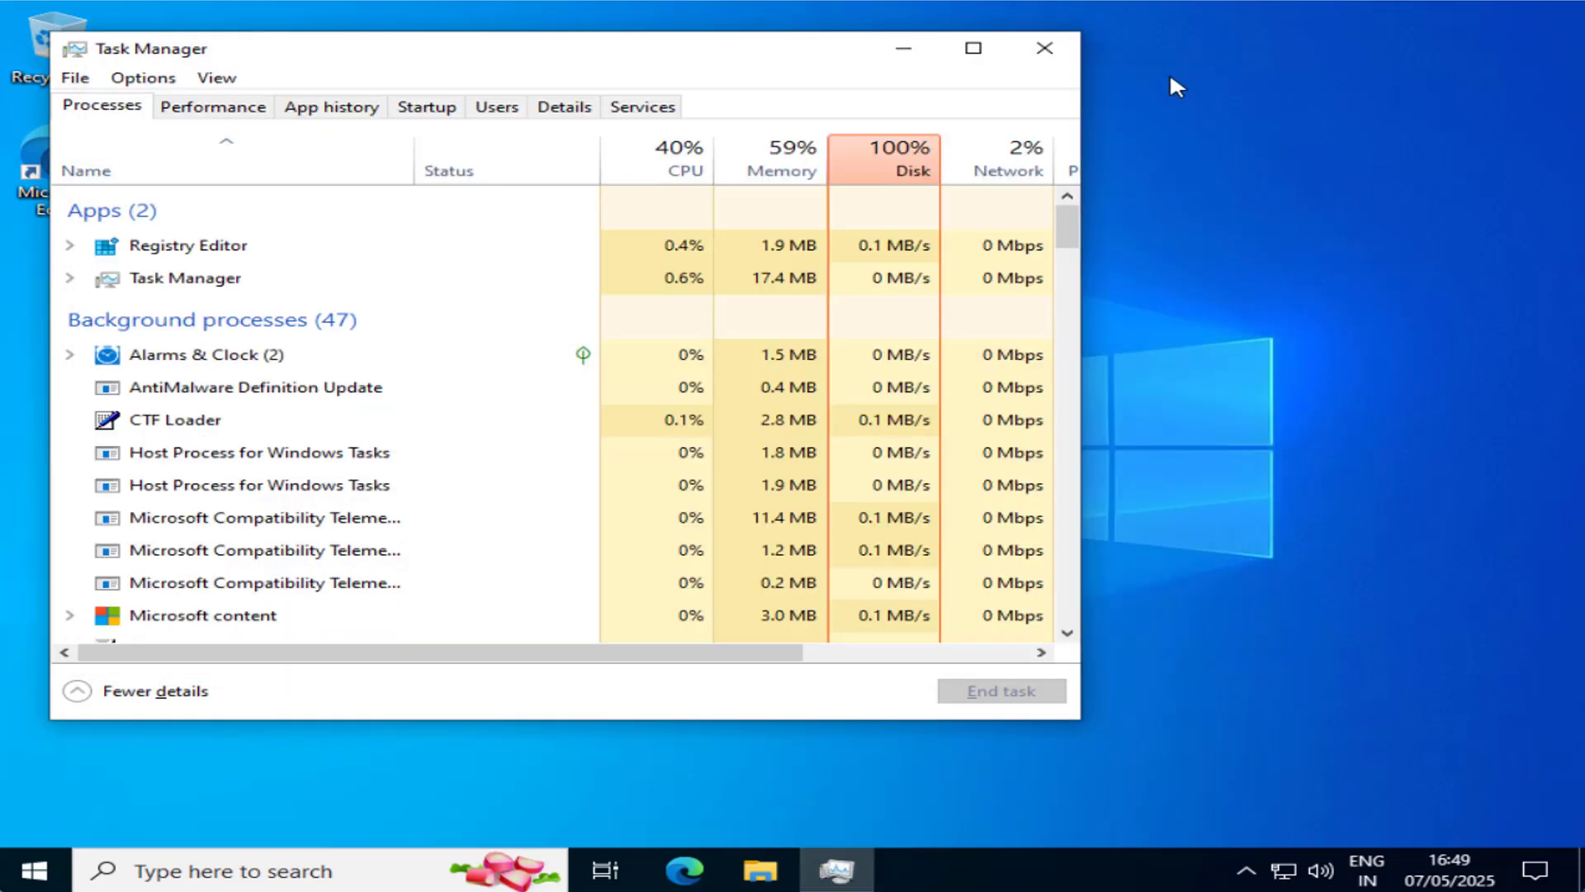
pyautogui.click(1045, 47)
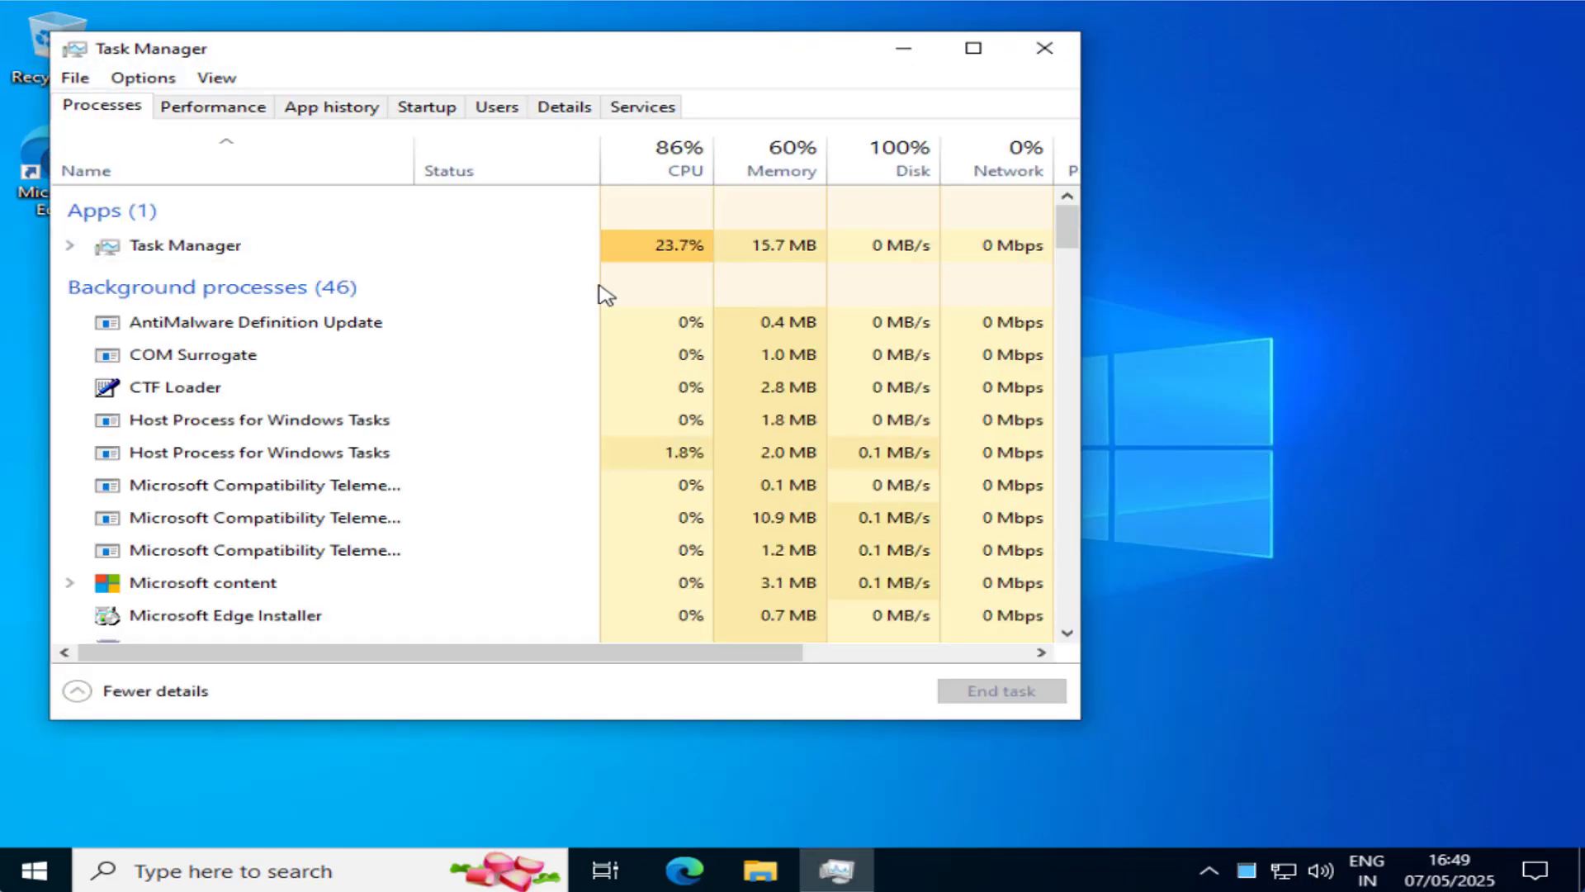
pyautogui.click(75, 78)
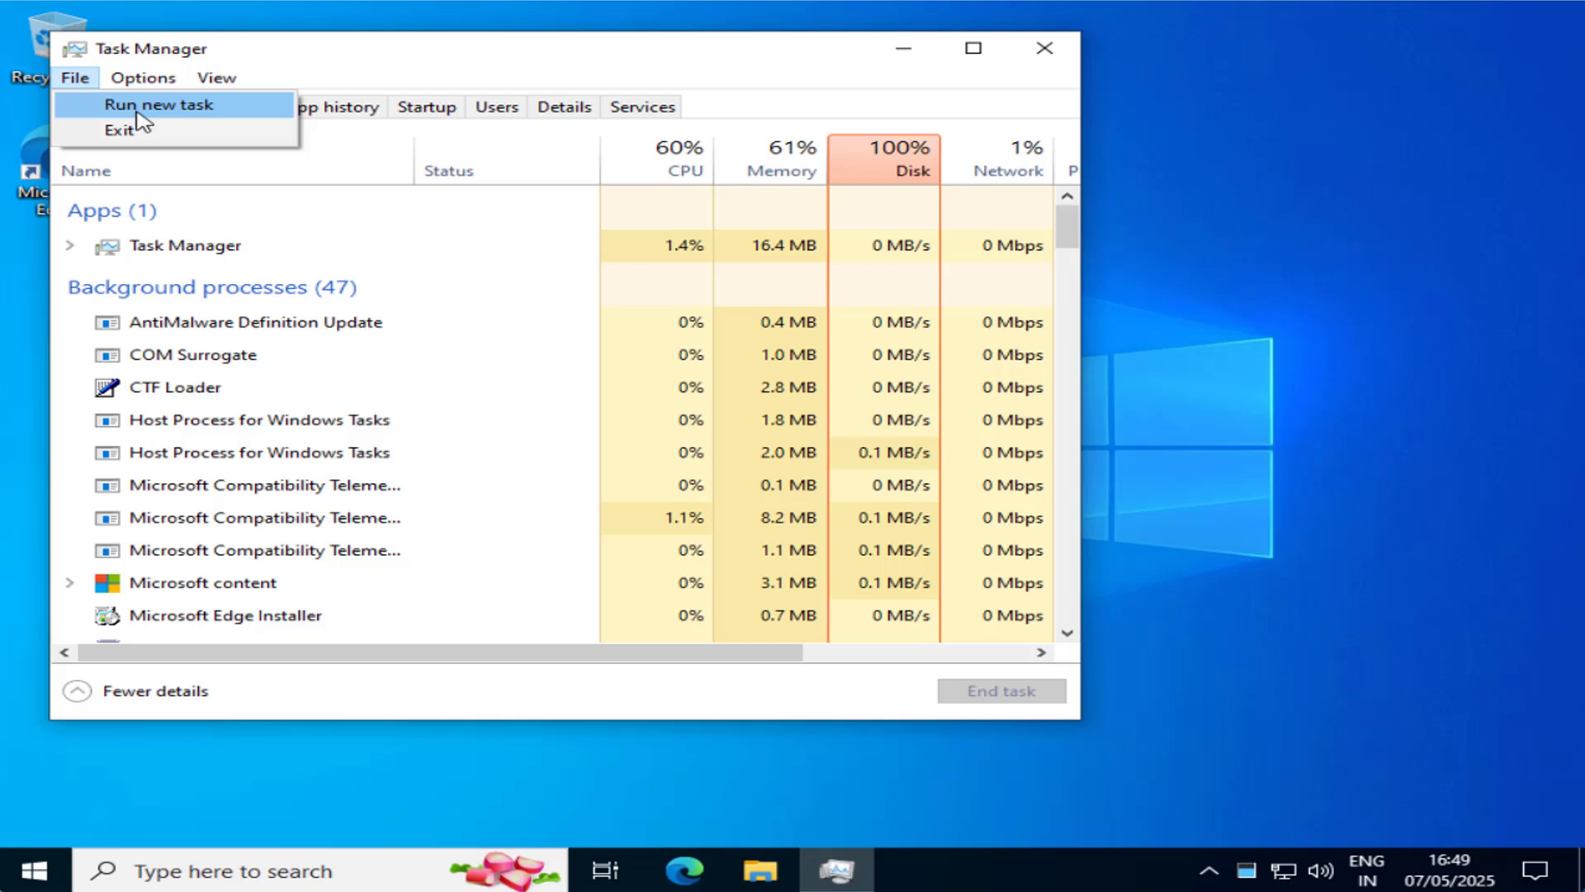
pyautogui.click(128, 106)
pyautogui.write('e')
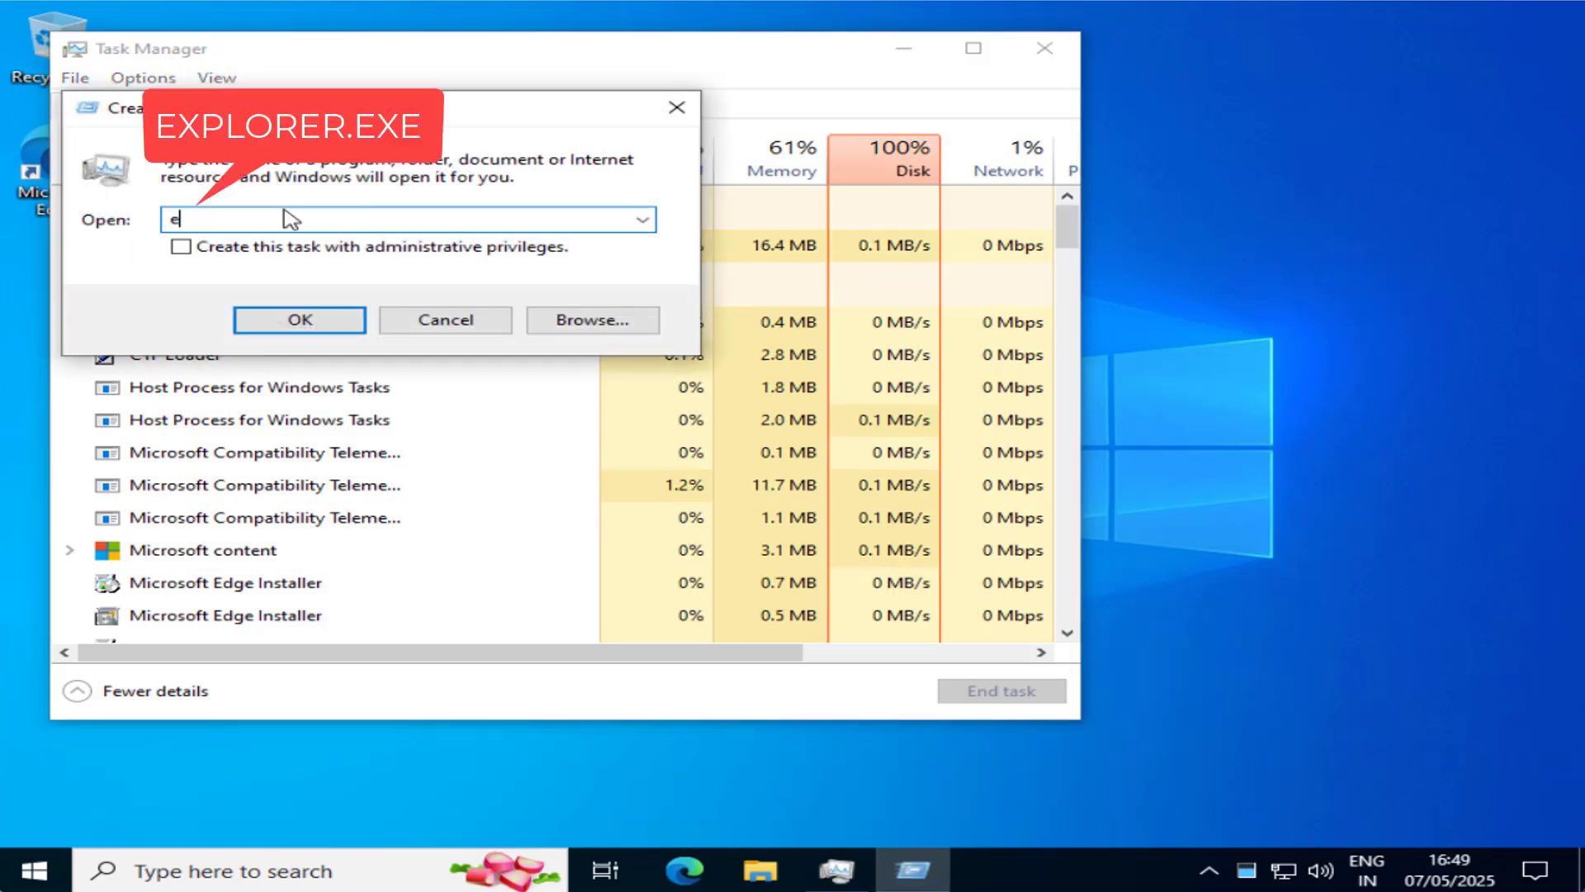
pyautogui.write('xplorer.exe')
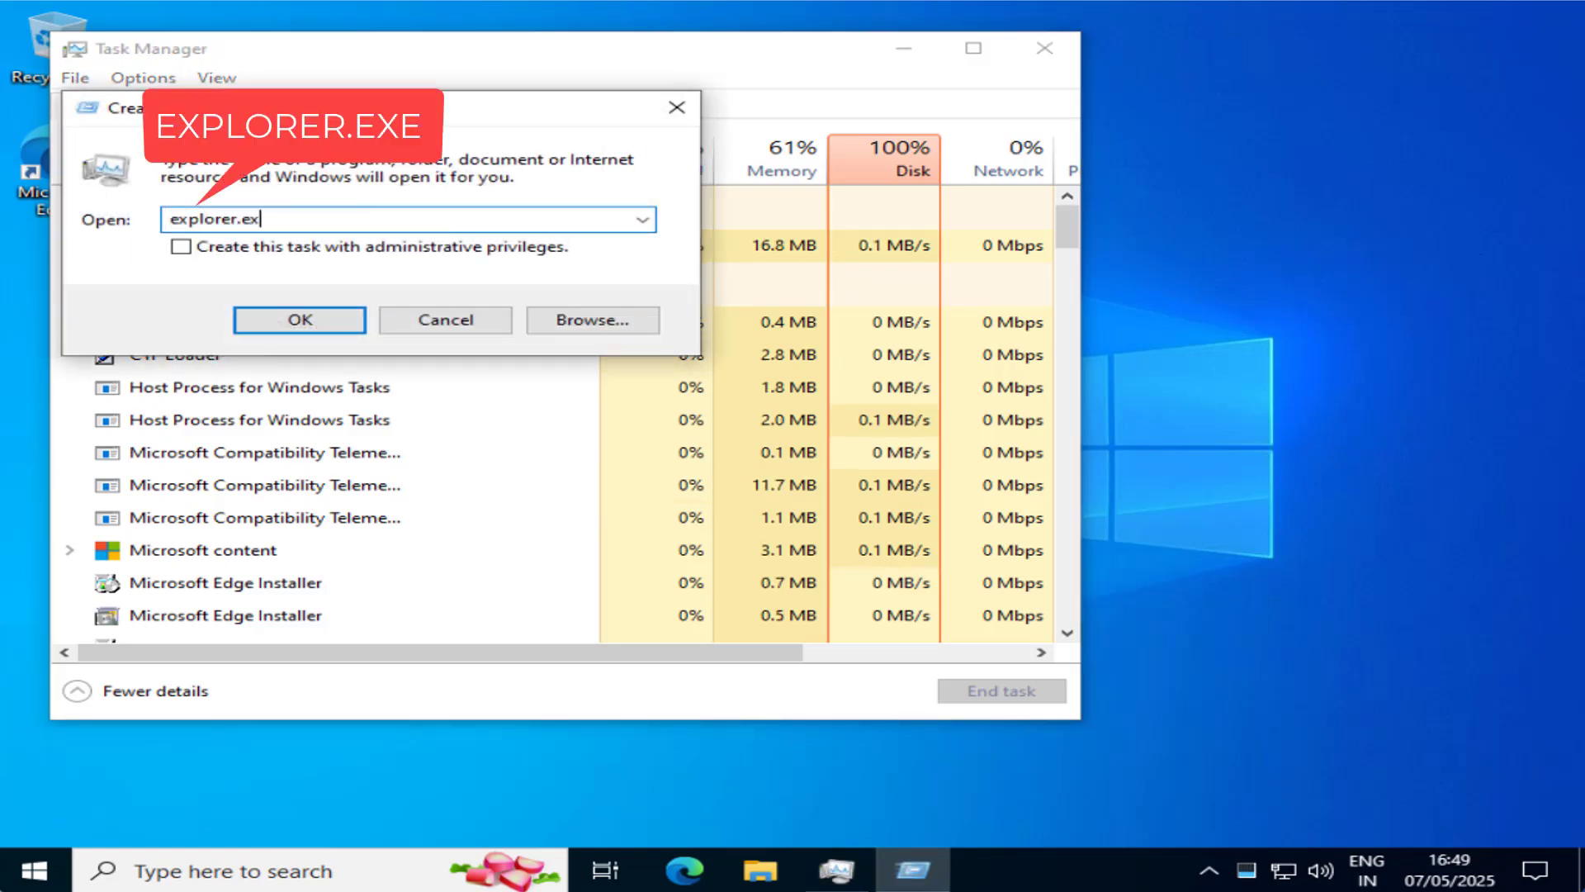
pyautogui.click(183, 249)
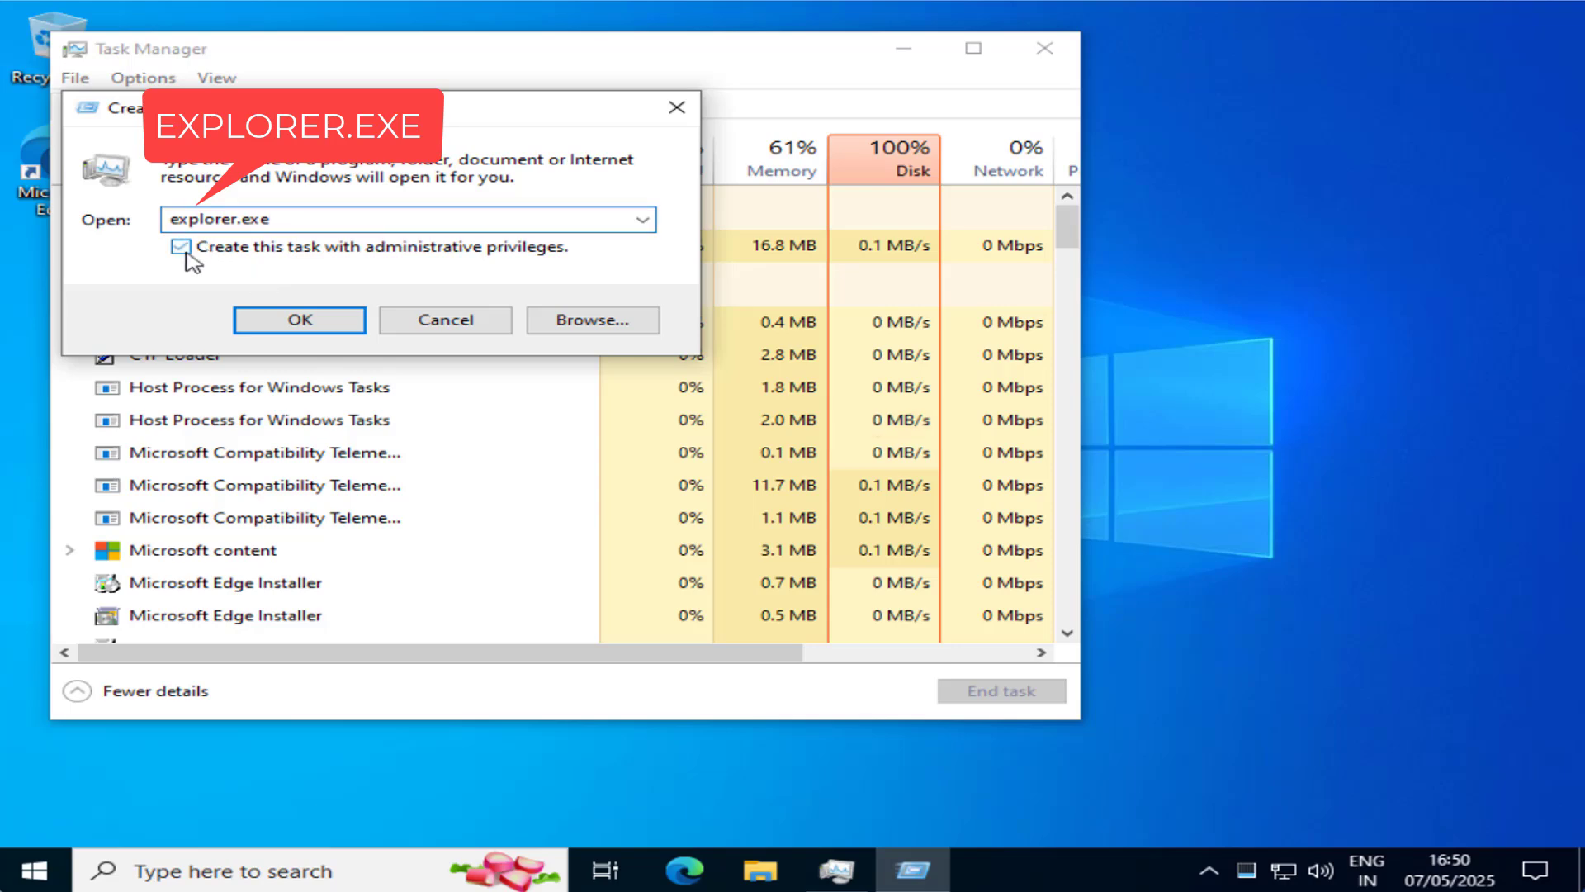
pyautogui.click(282, 329)
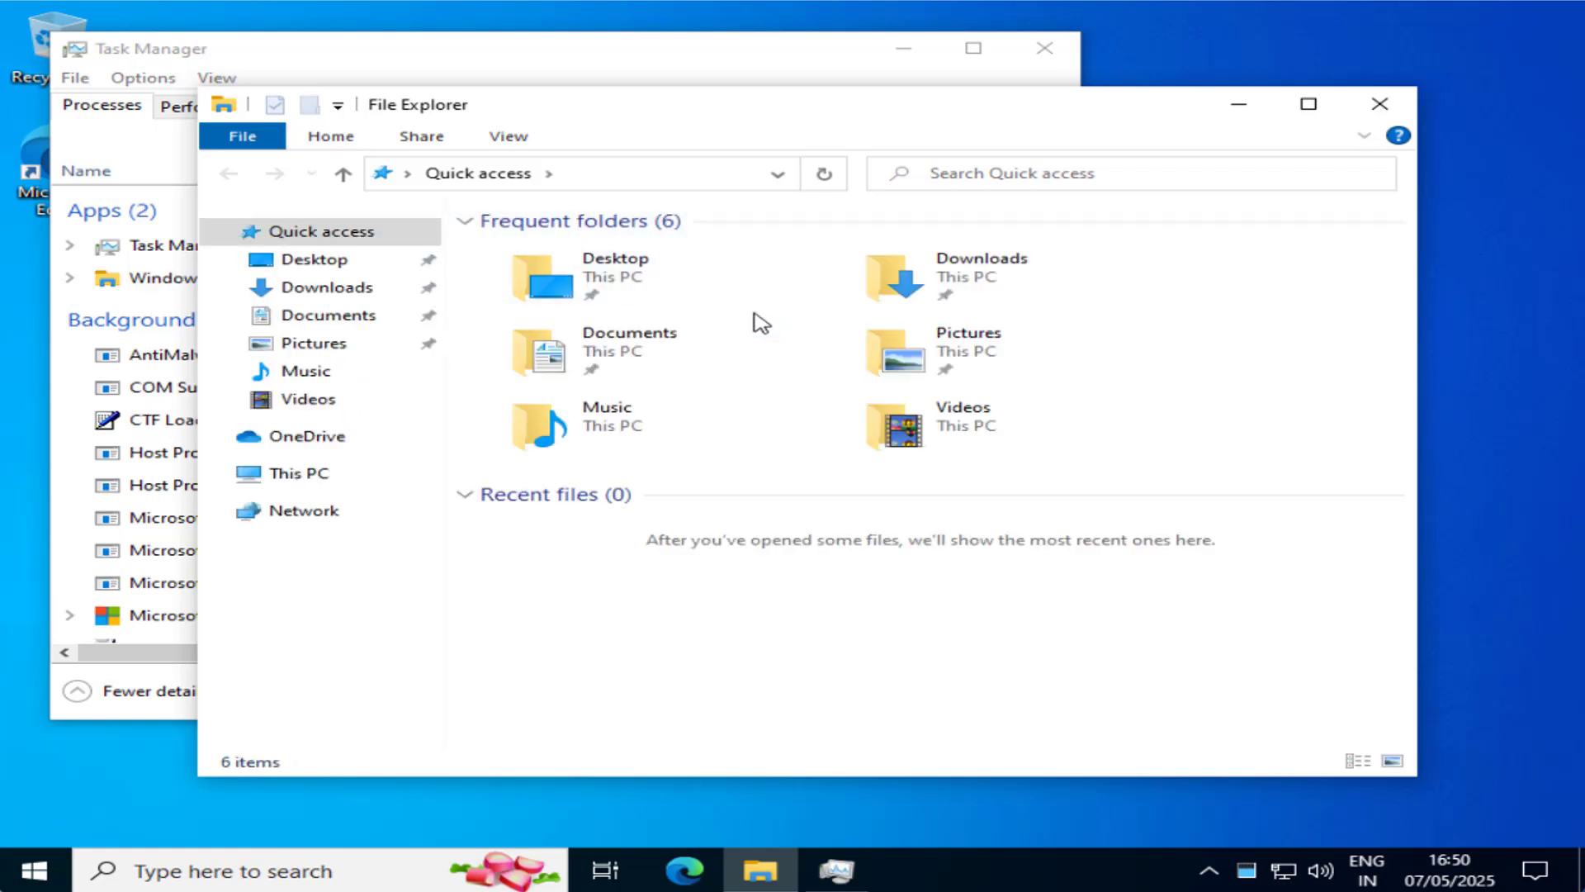
# - Close File Explorer and Task Manager, then lock the PC with Windows+L
pyautogui.click(1379, 104)
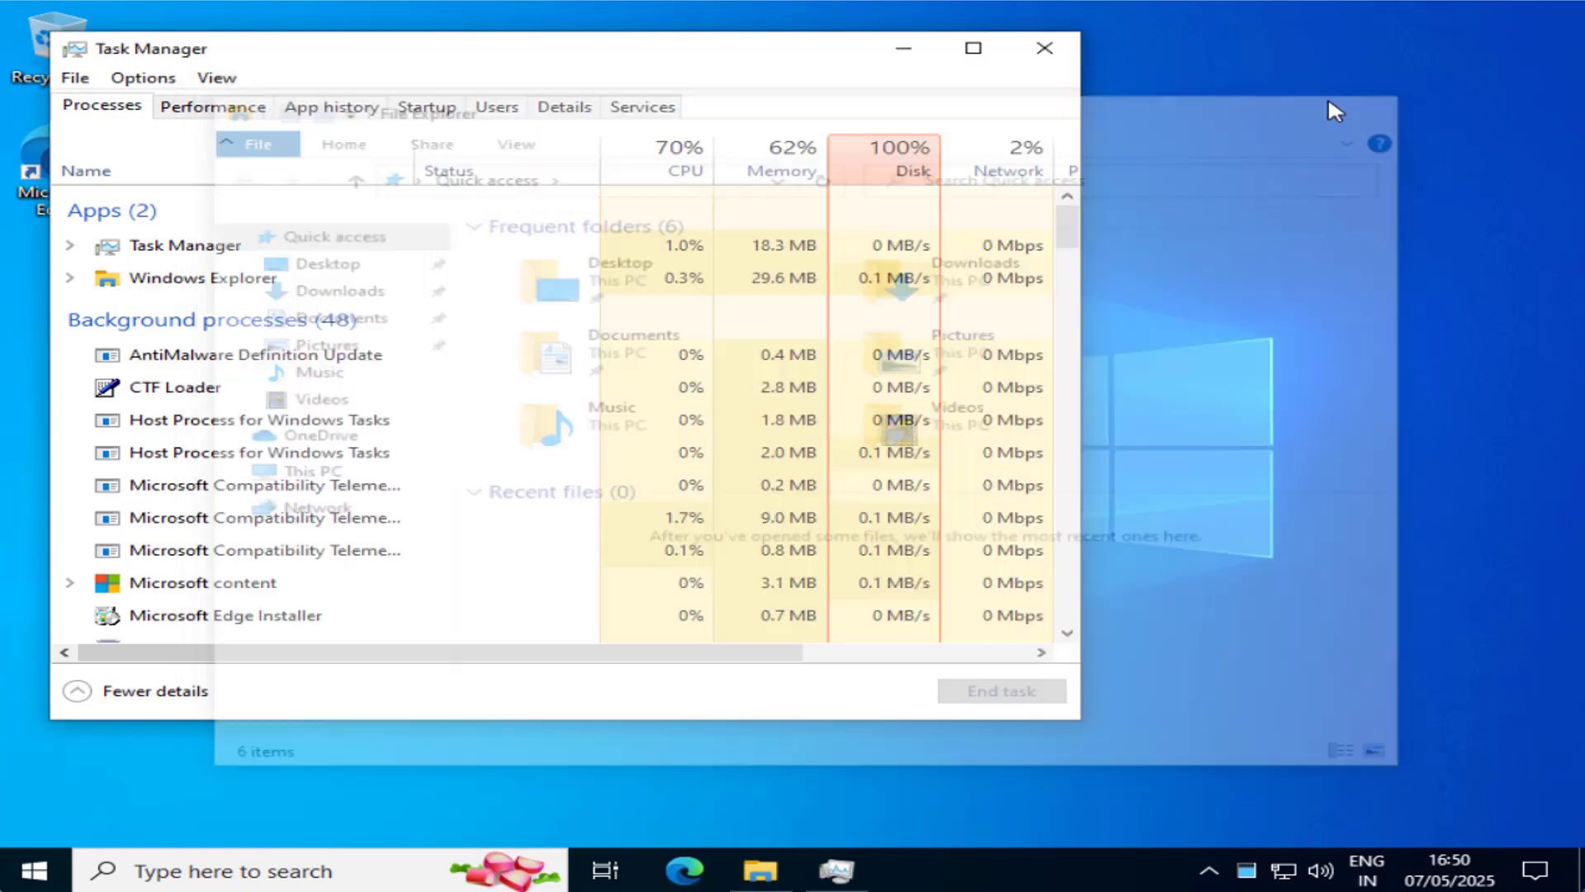
pyautogui.click(1045, 50)
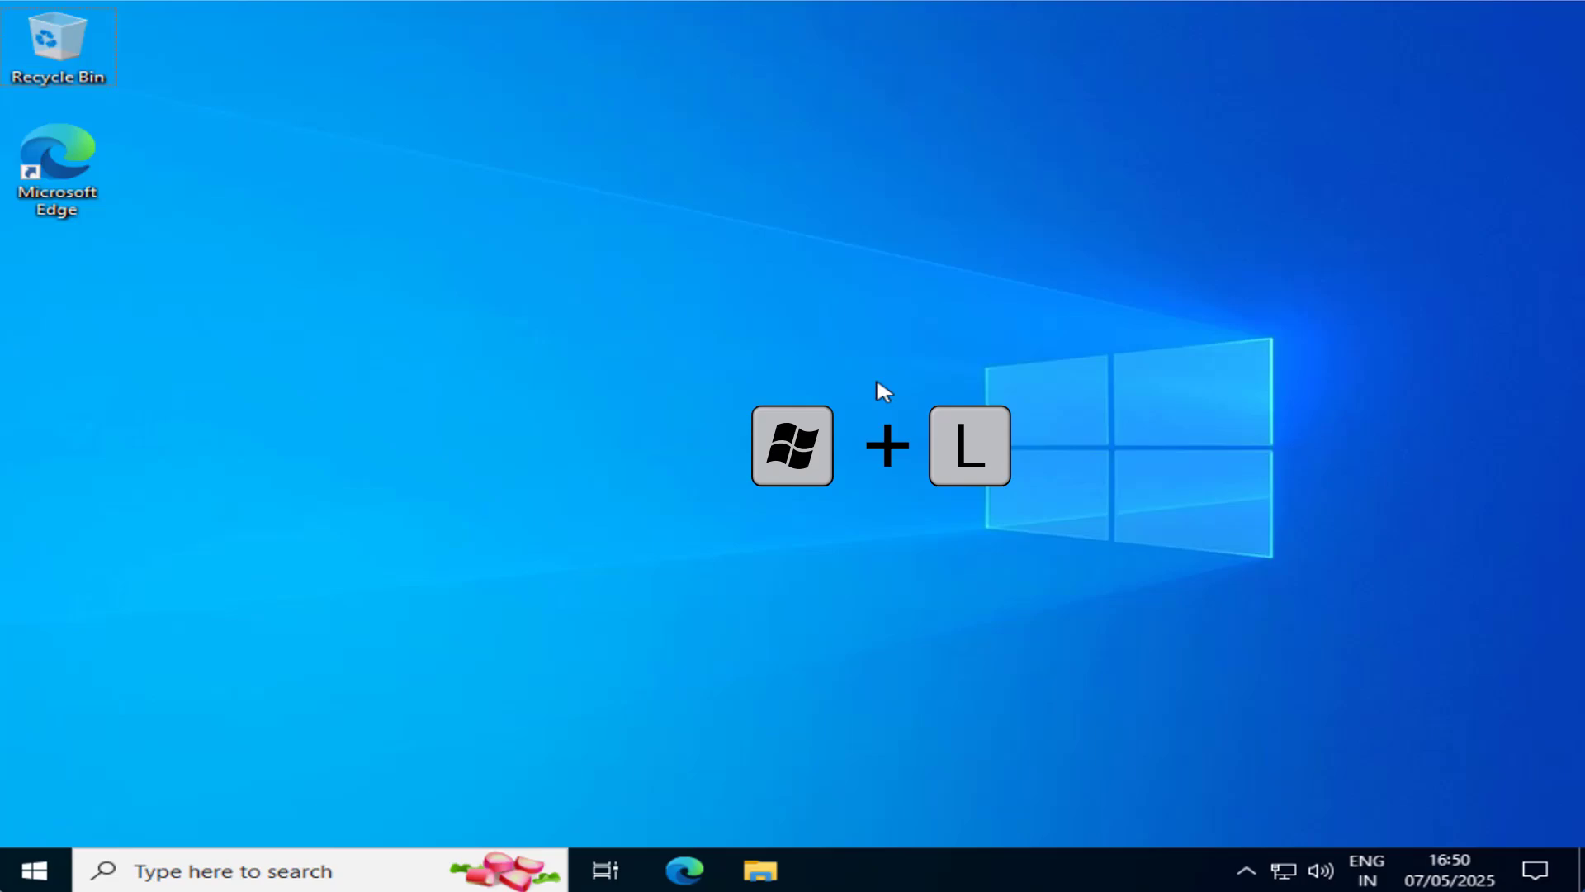
pyautogui.press('super+l')
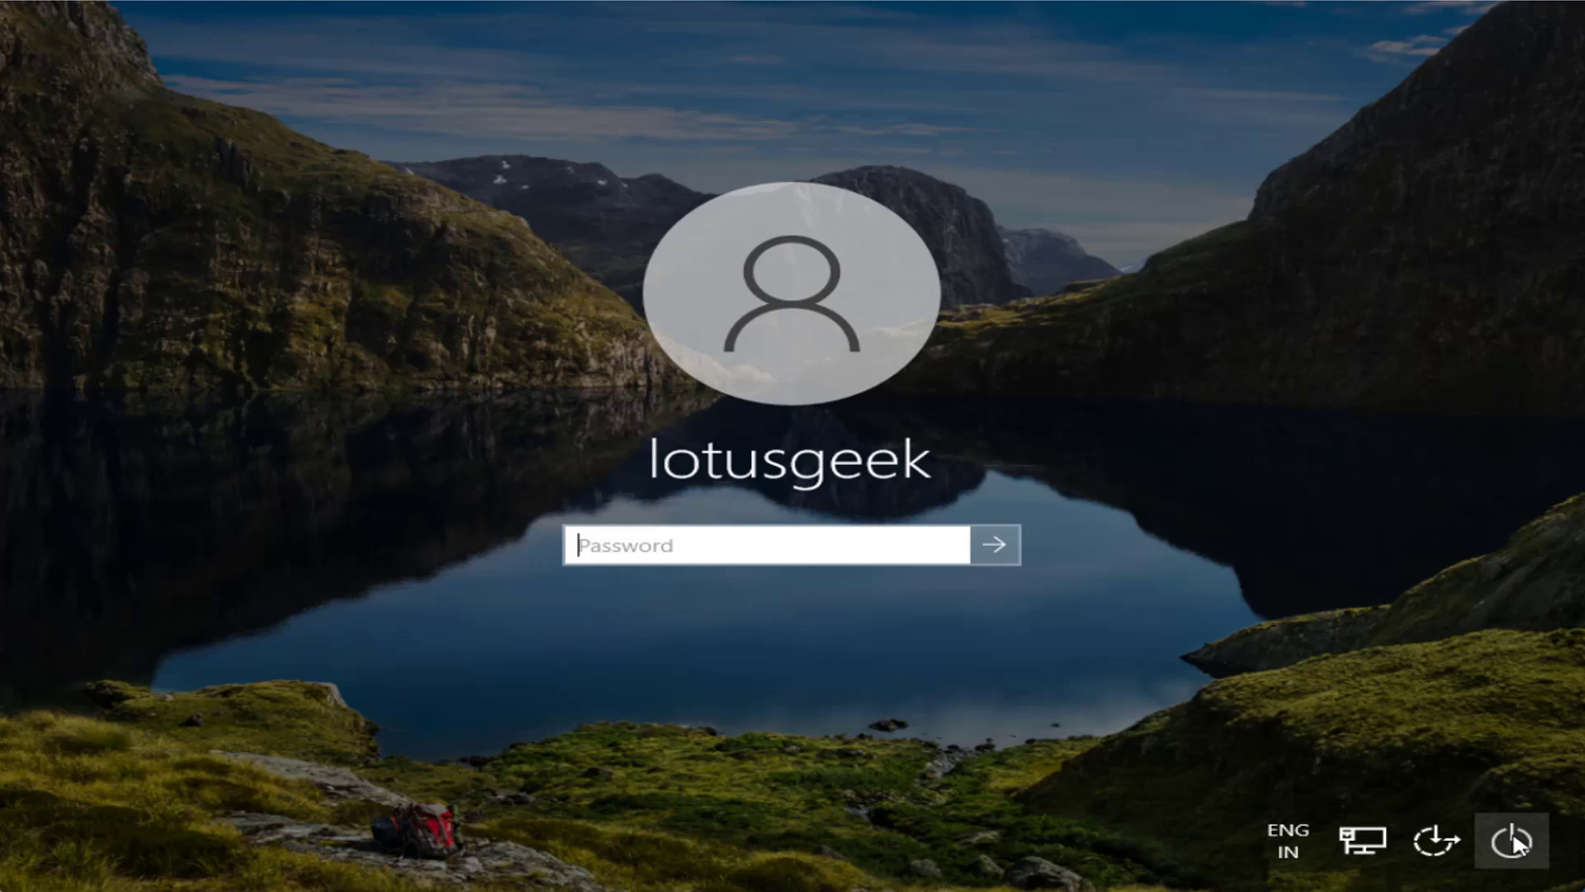
# - Restart from the lock screen's power menu, choosing Restart anyway, to reach recovery options
pyautogui.click(1512, 841)
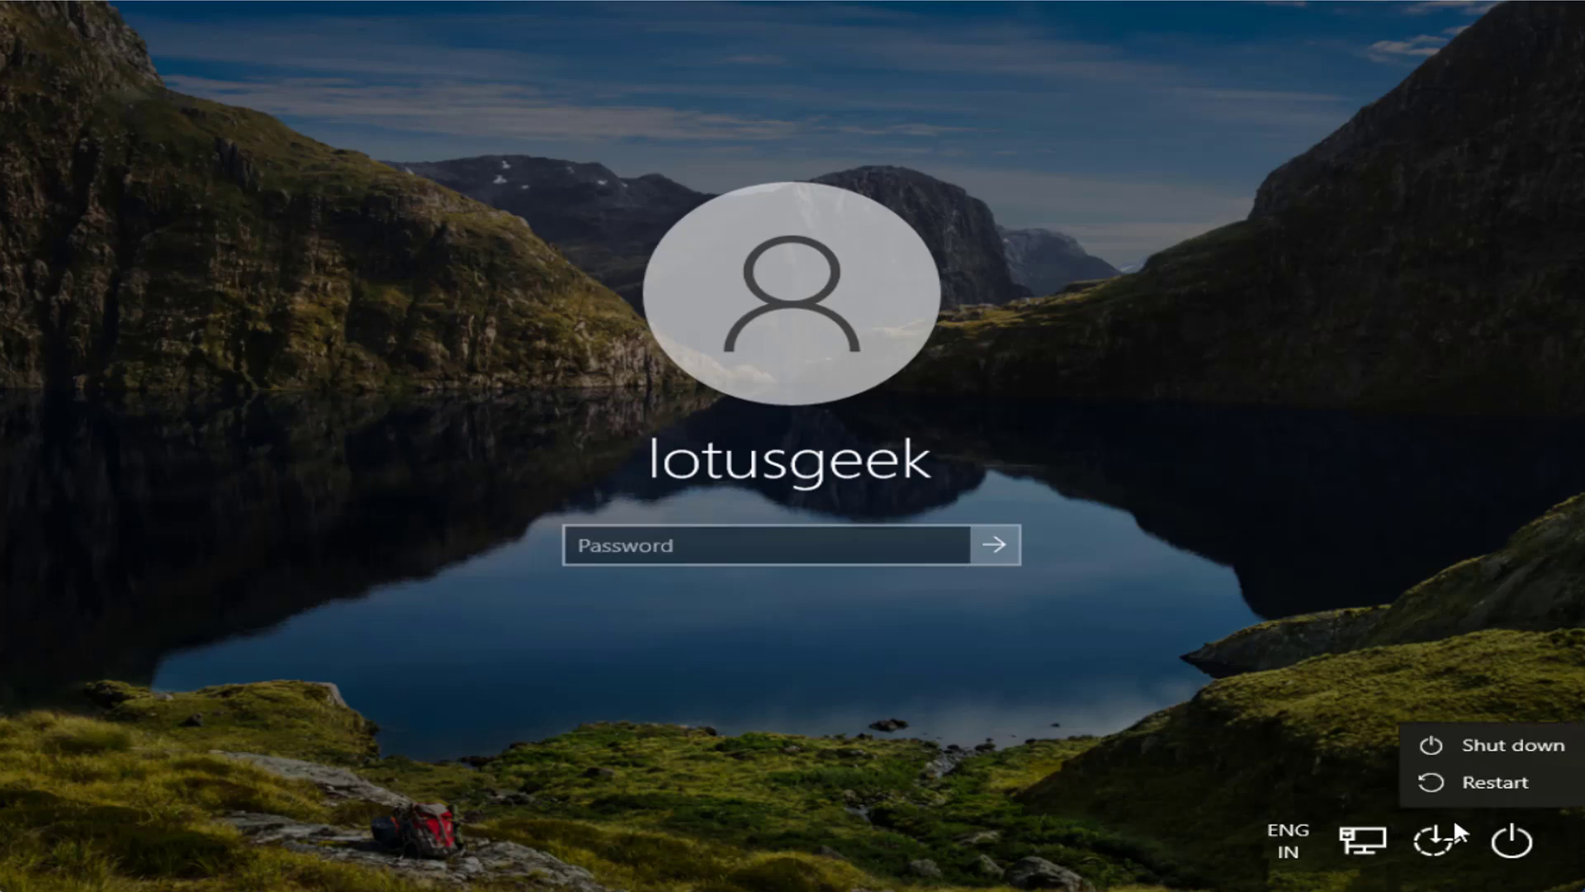
pyautogui.click(1496, 791)
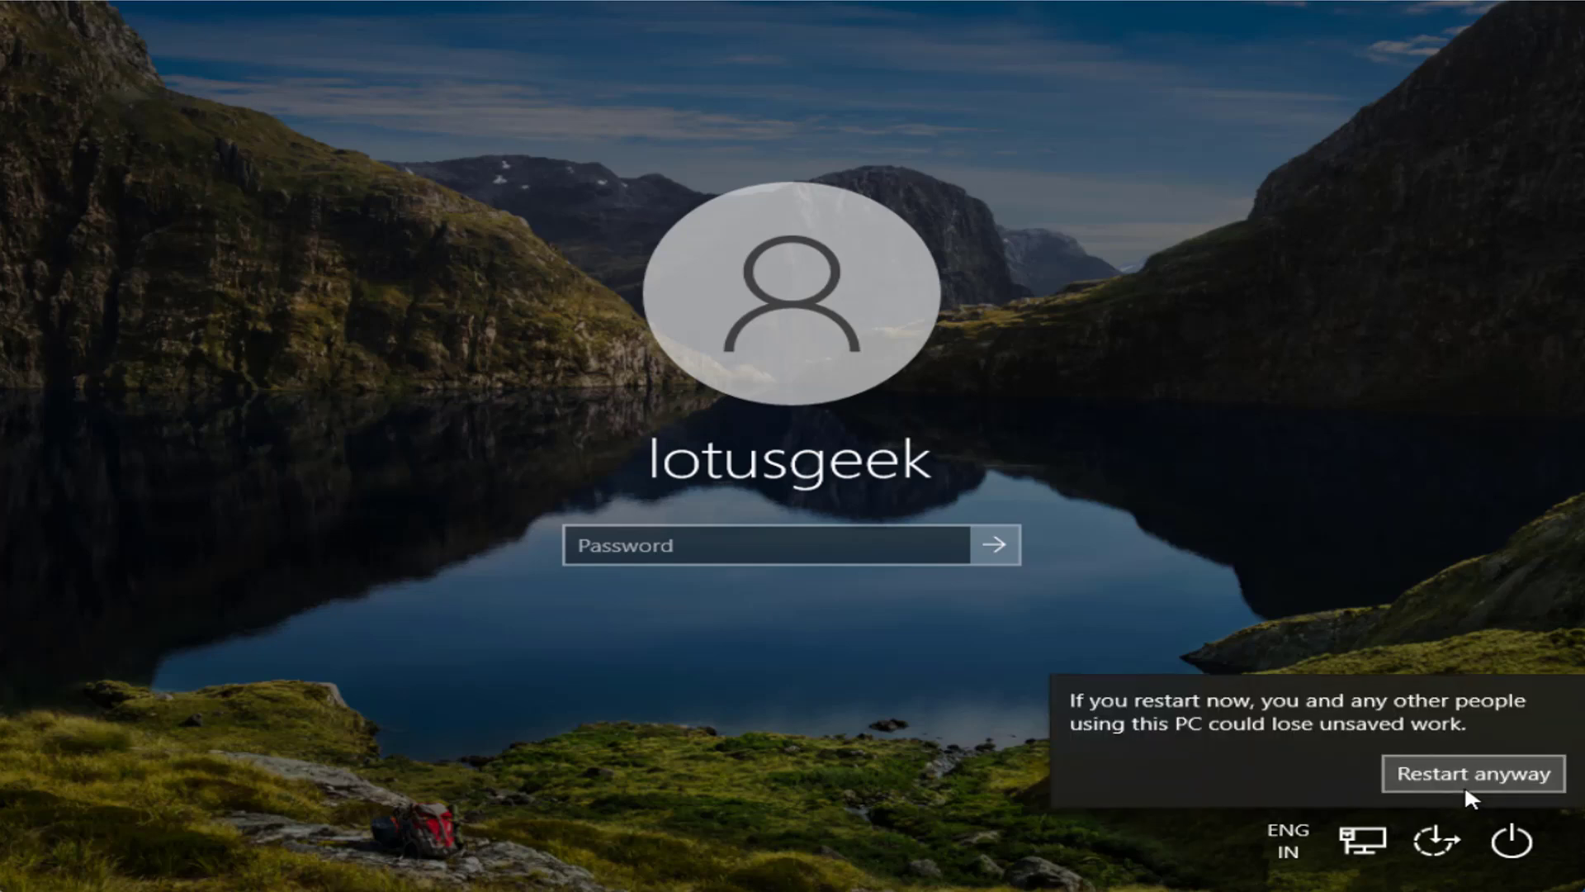
pyautogui.click(1465, 789)
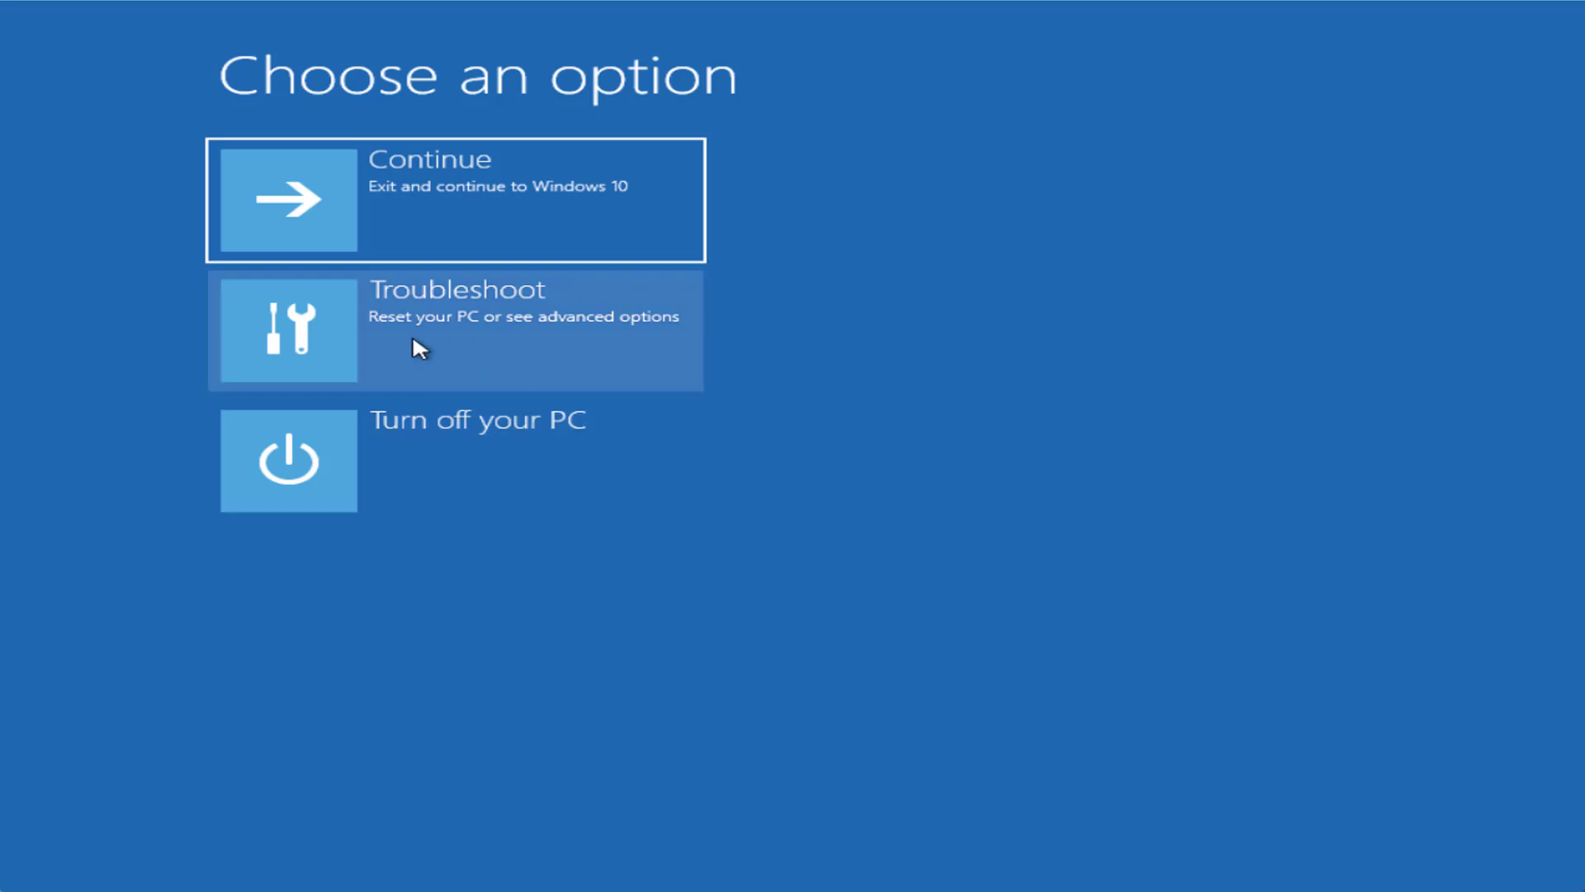
# - Start Troubleshoot > Reset this PC, sign in with the account password, then back out to Troubleshoot
pyautogui.click(444, 345)
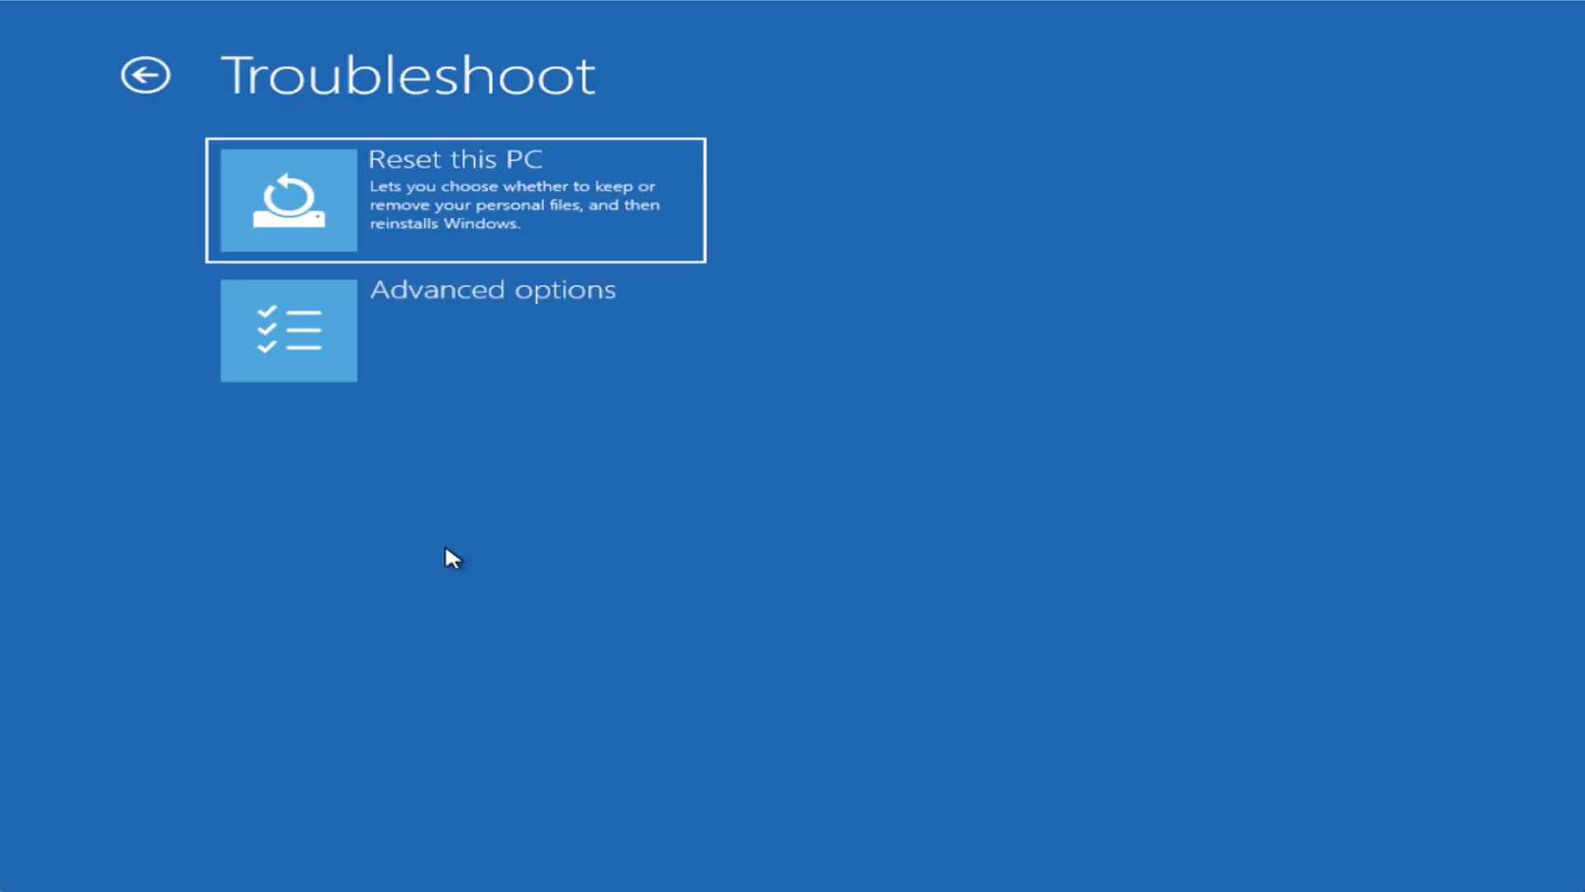
pyautogui.click(417, 199)
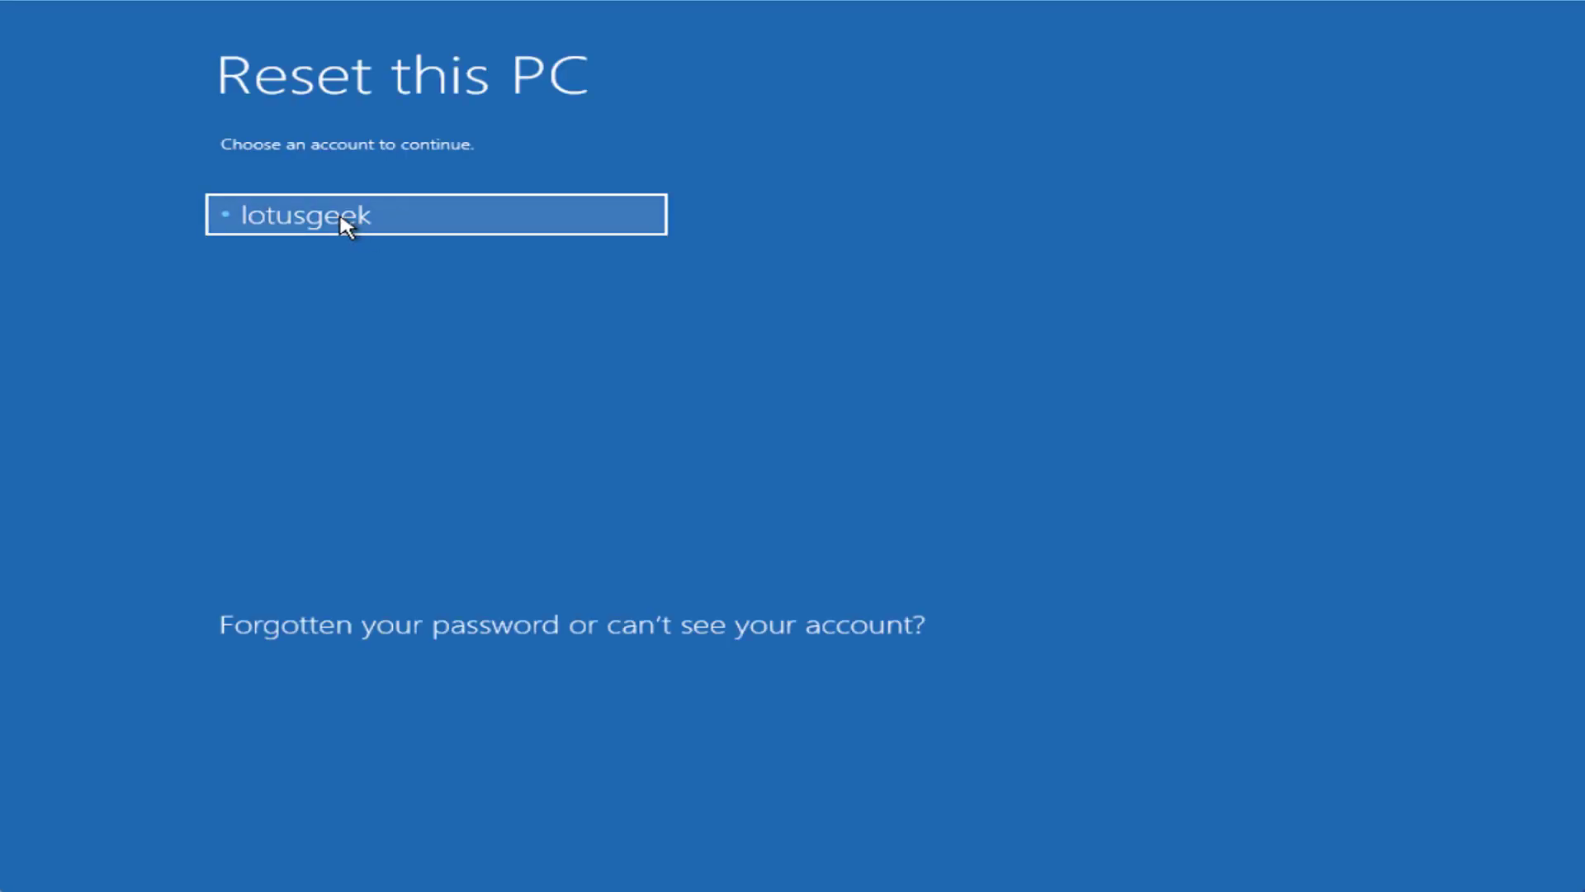
pyautogui.click(339, 223)
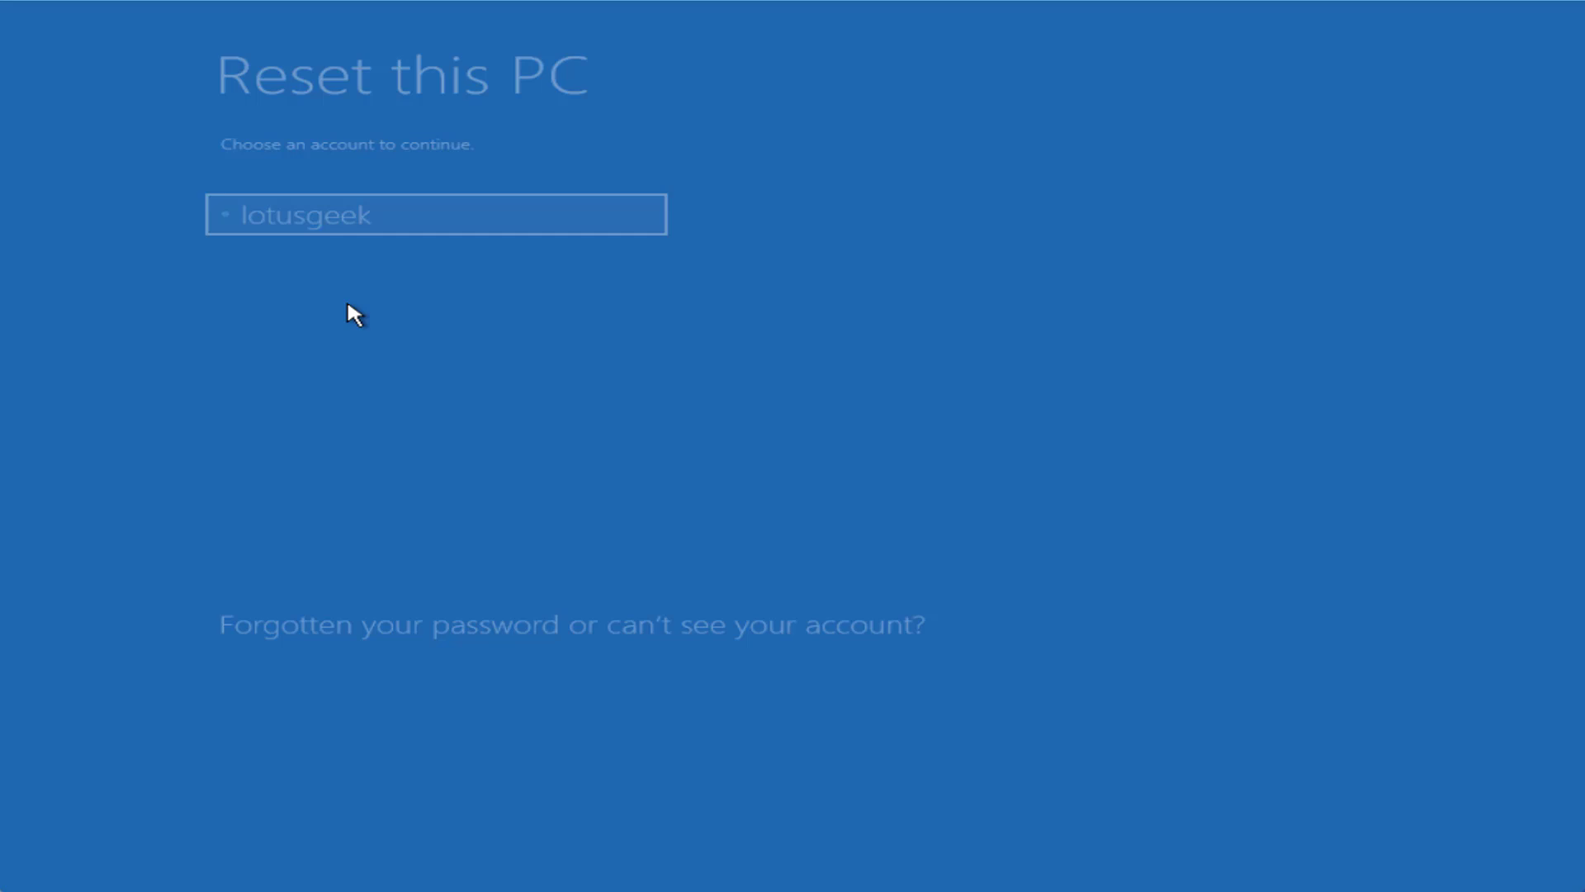
pyautogui.write('••••••••')
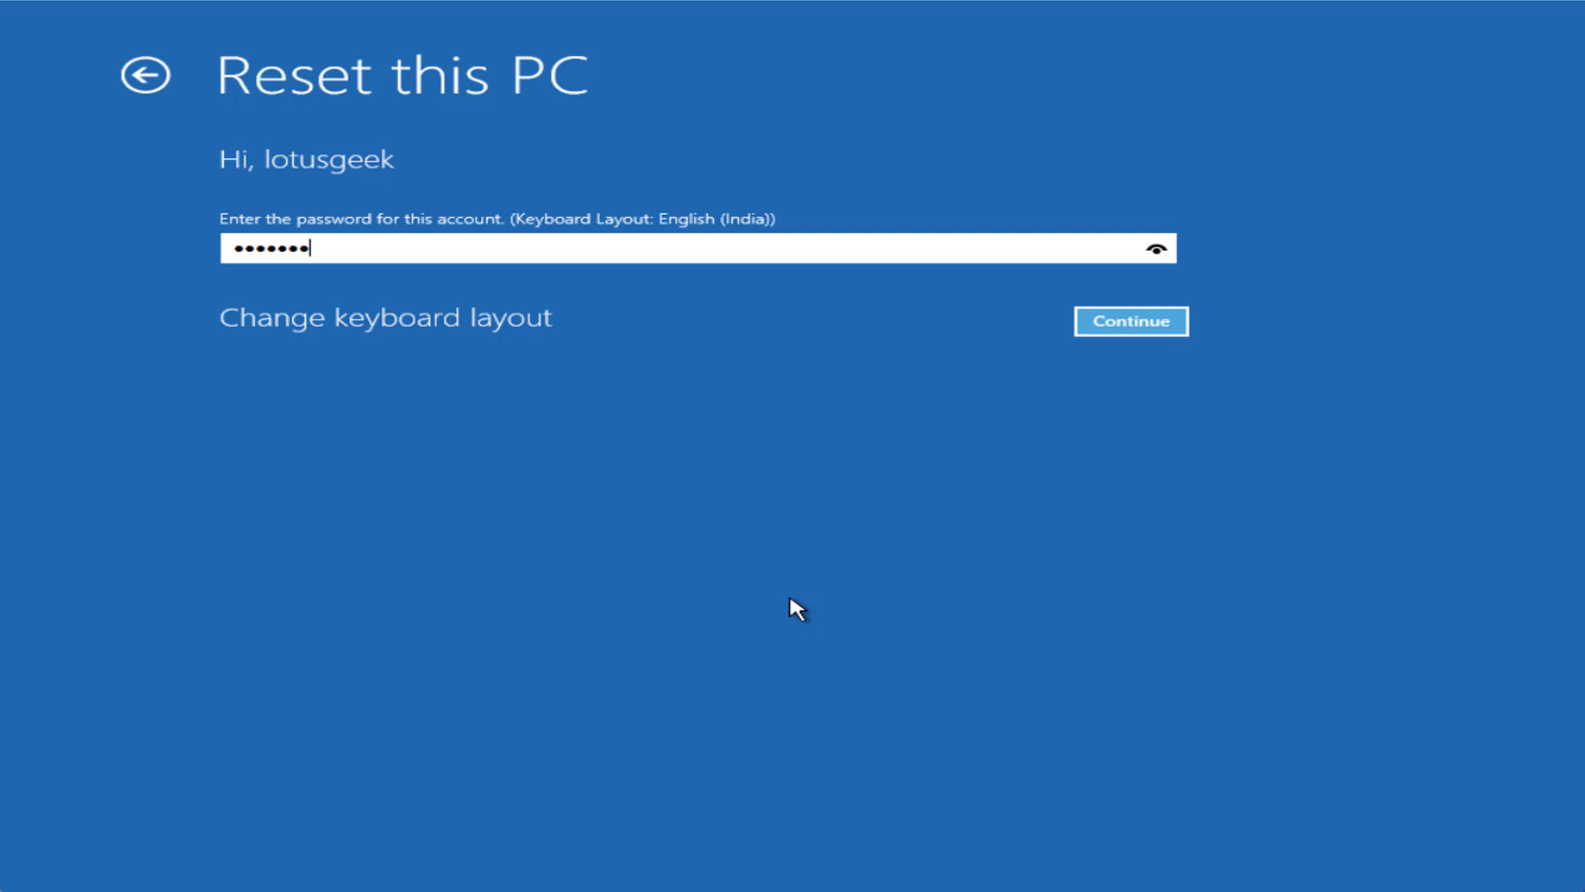
pyautogui.press('Return')
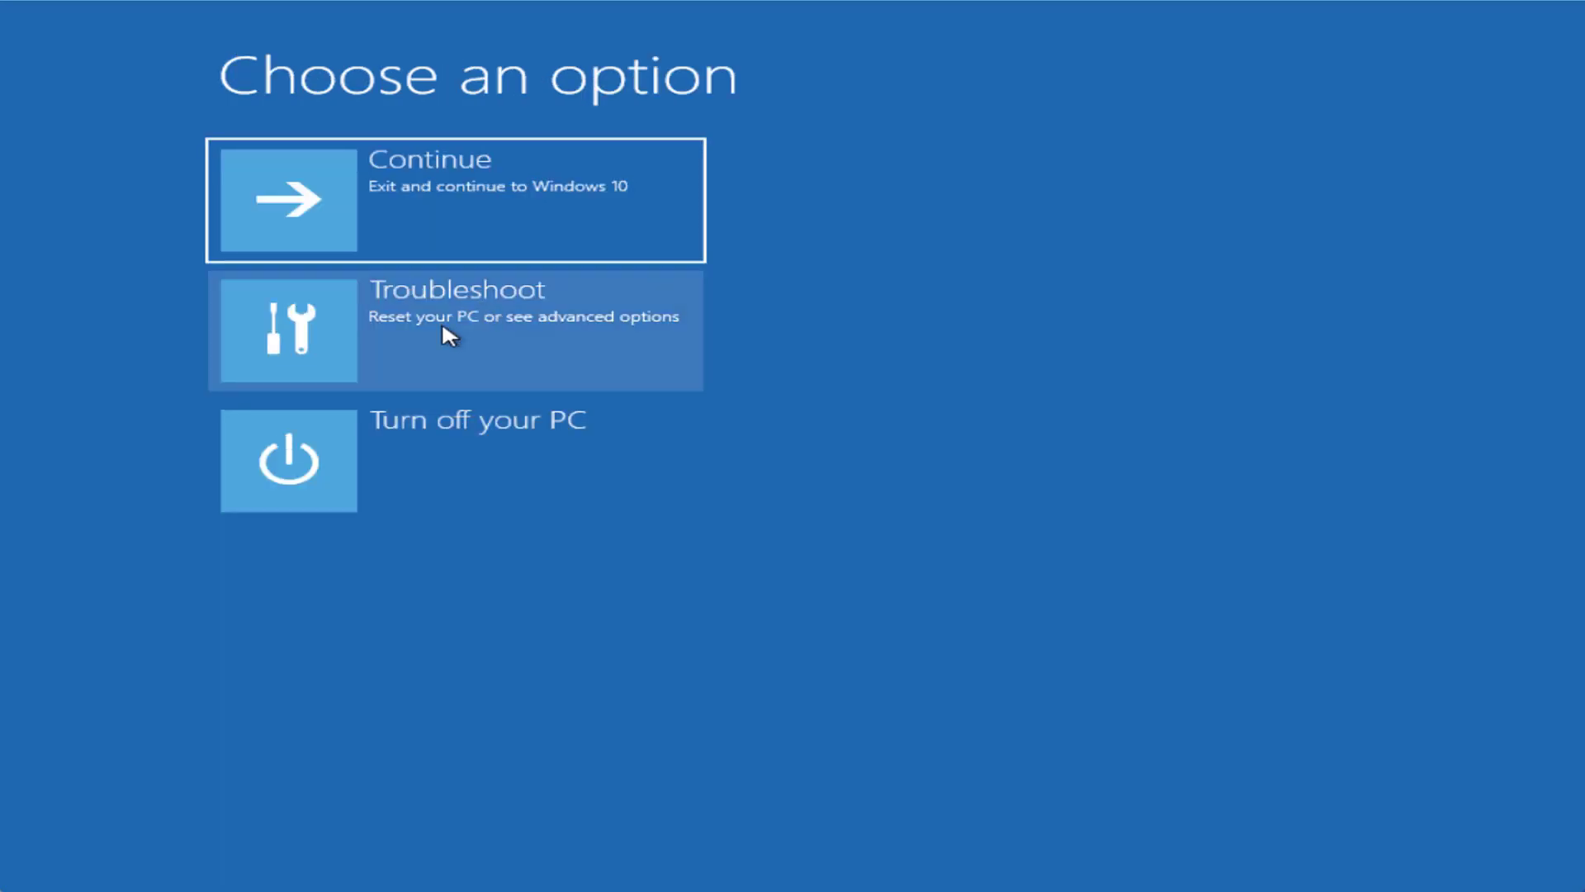
pyautogui.click(442, 322)
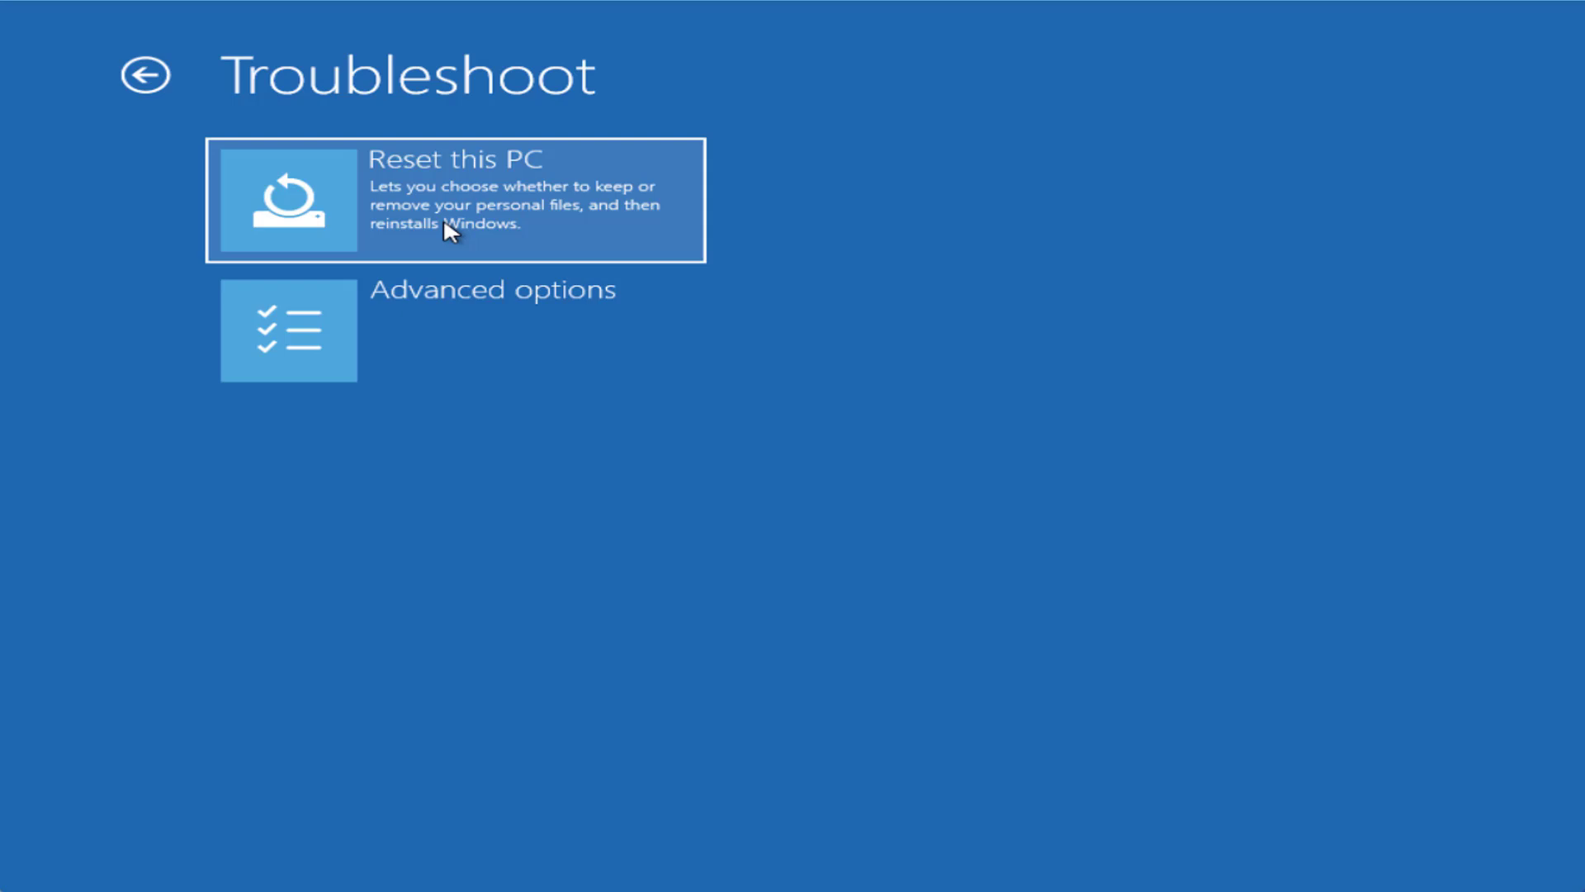
# - In Advanced options, view Uninstall Updates, then try System Restore with the account password
pyautogui.click(406, 368)
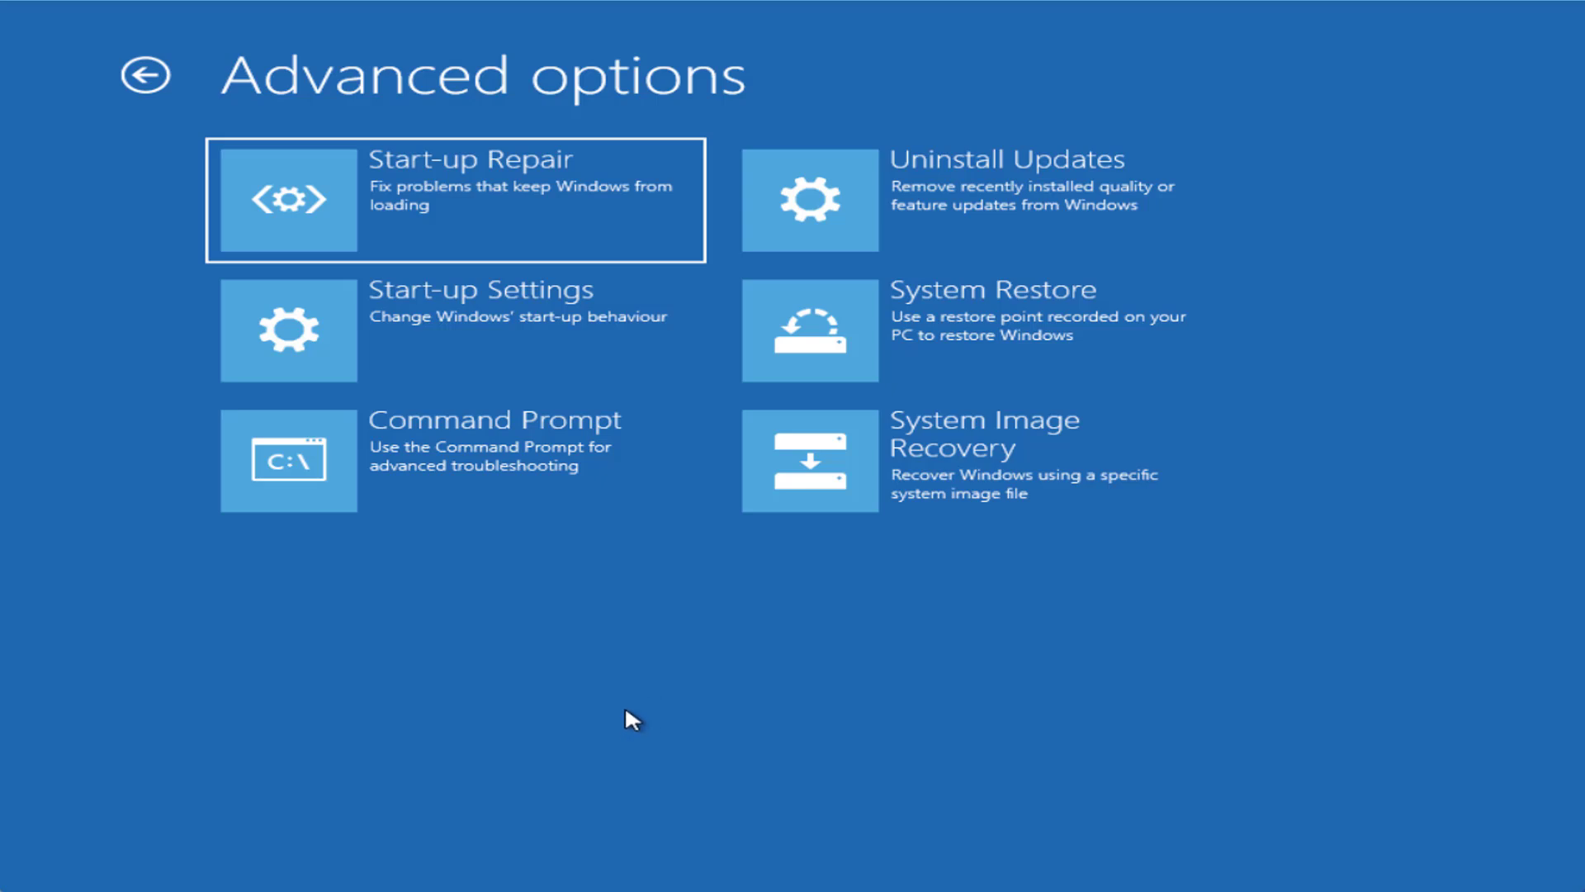
pyautogui.click(984, 232)
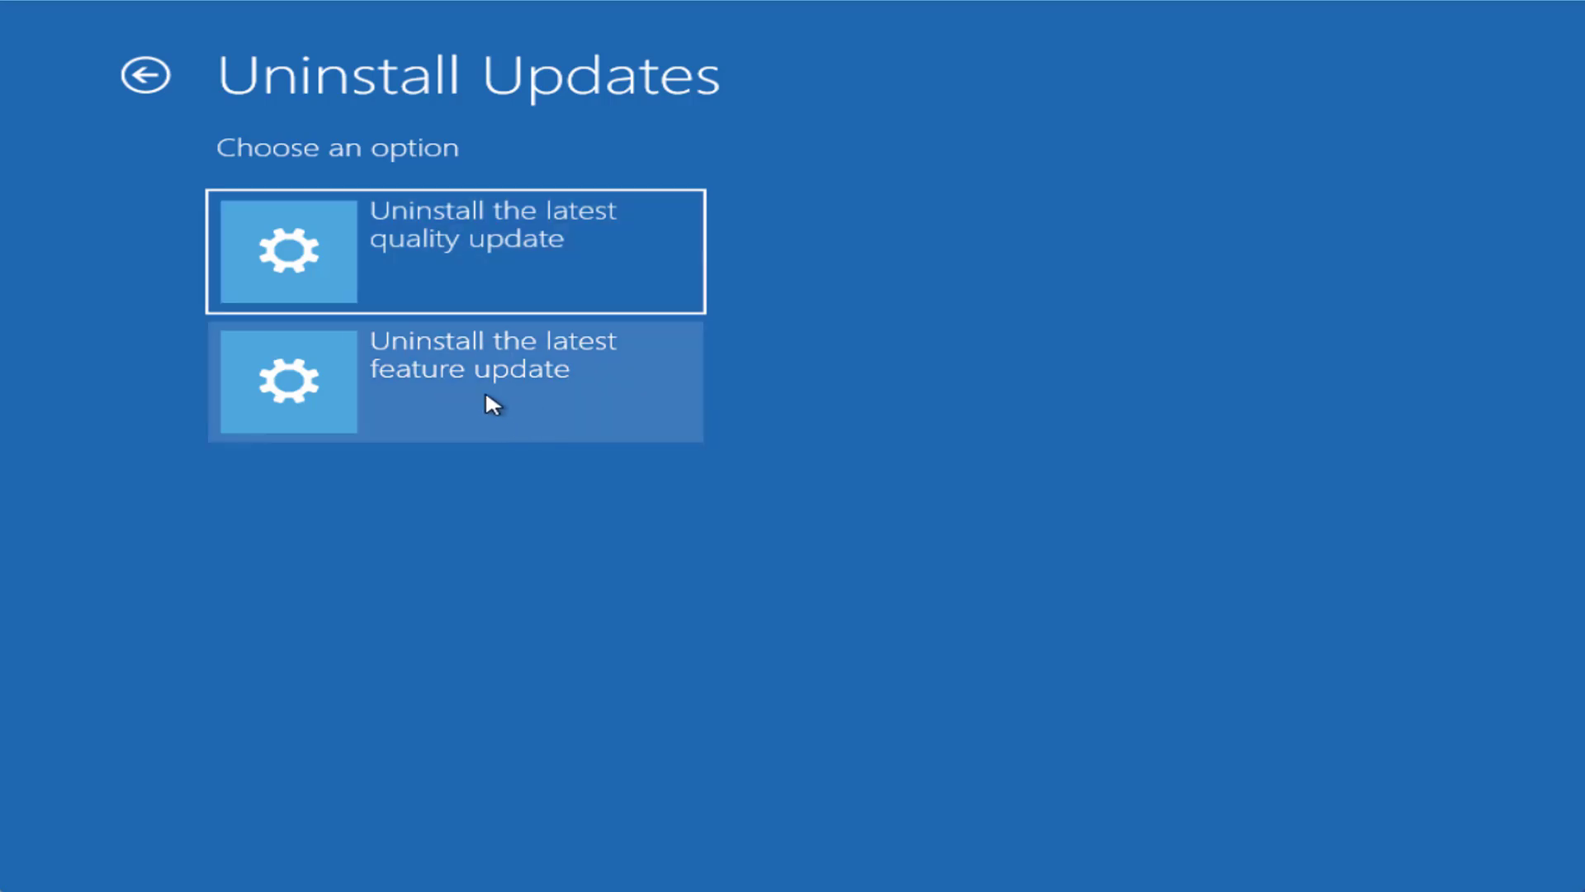
pyautogui.click(147, 81)
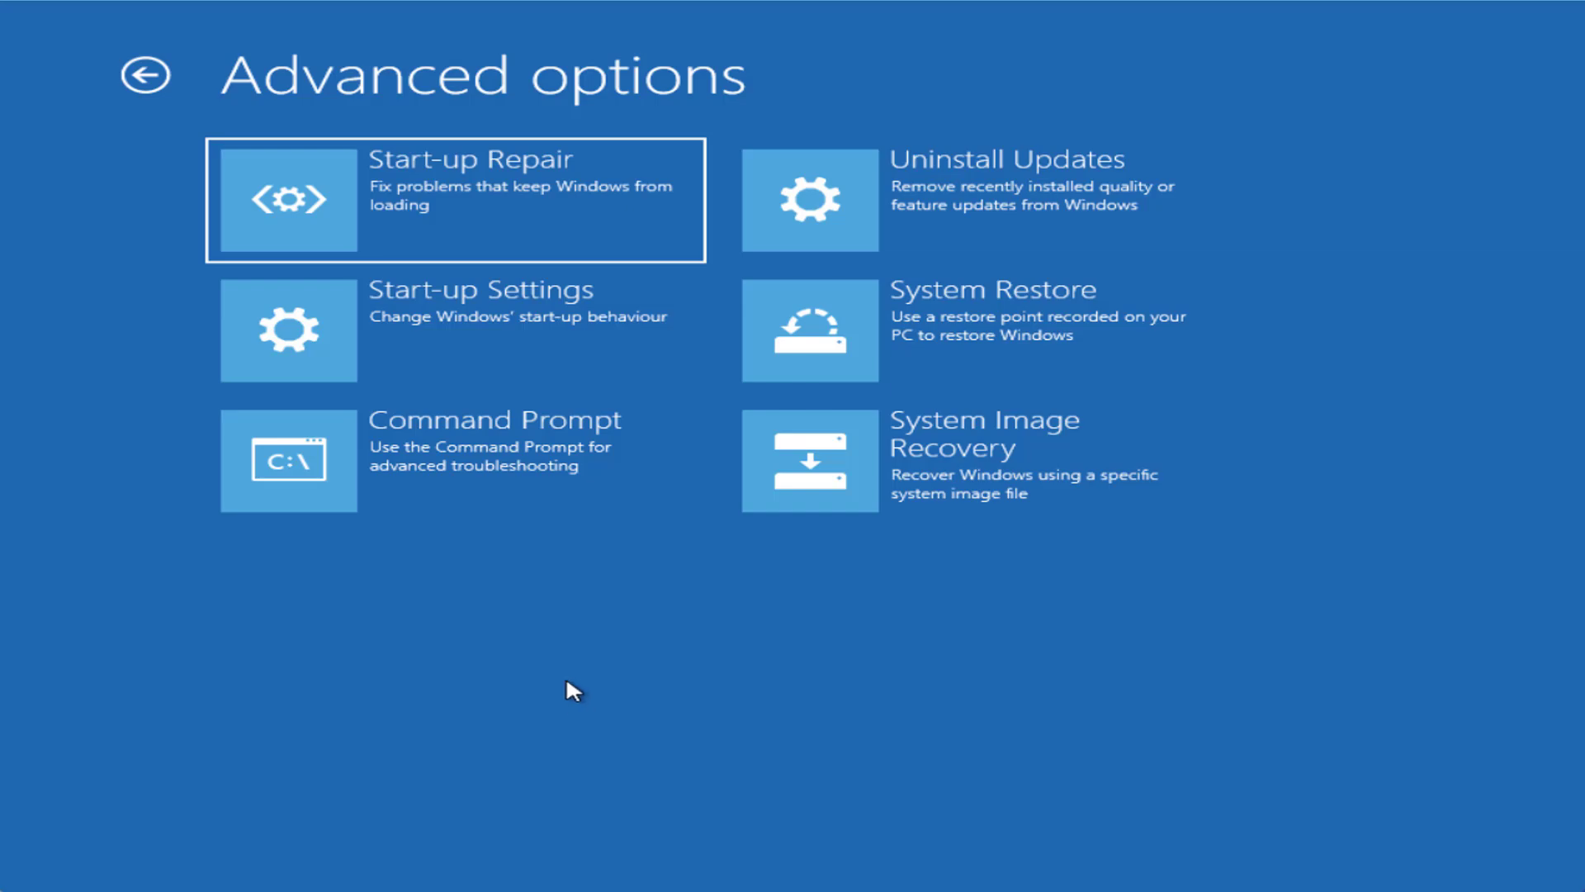
pyautogui.click(971, 324)
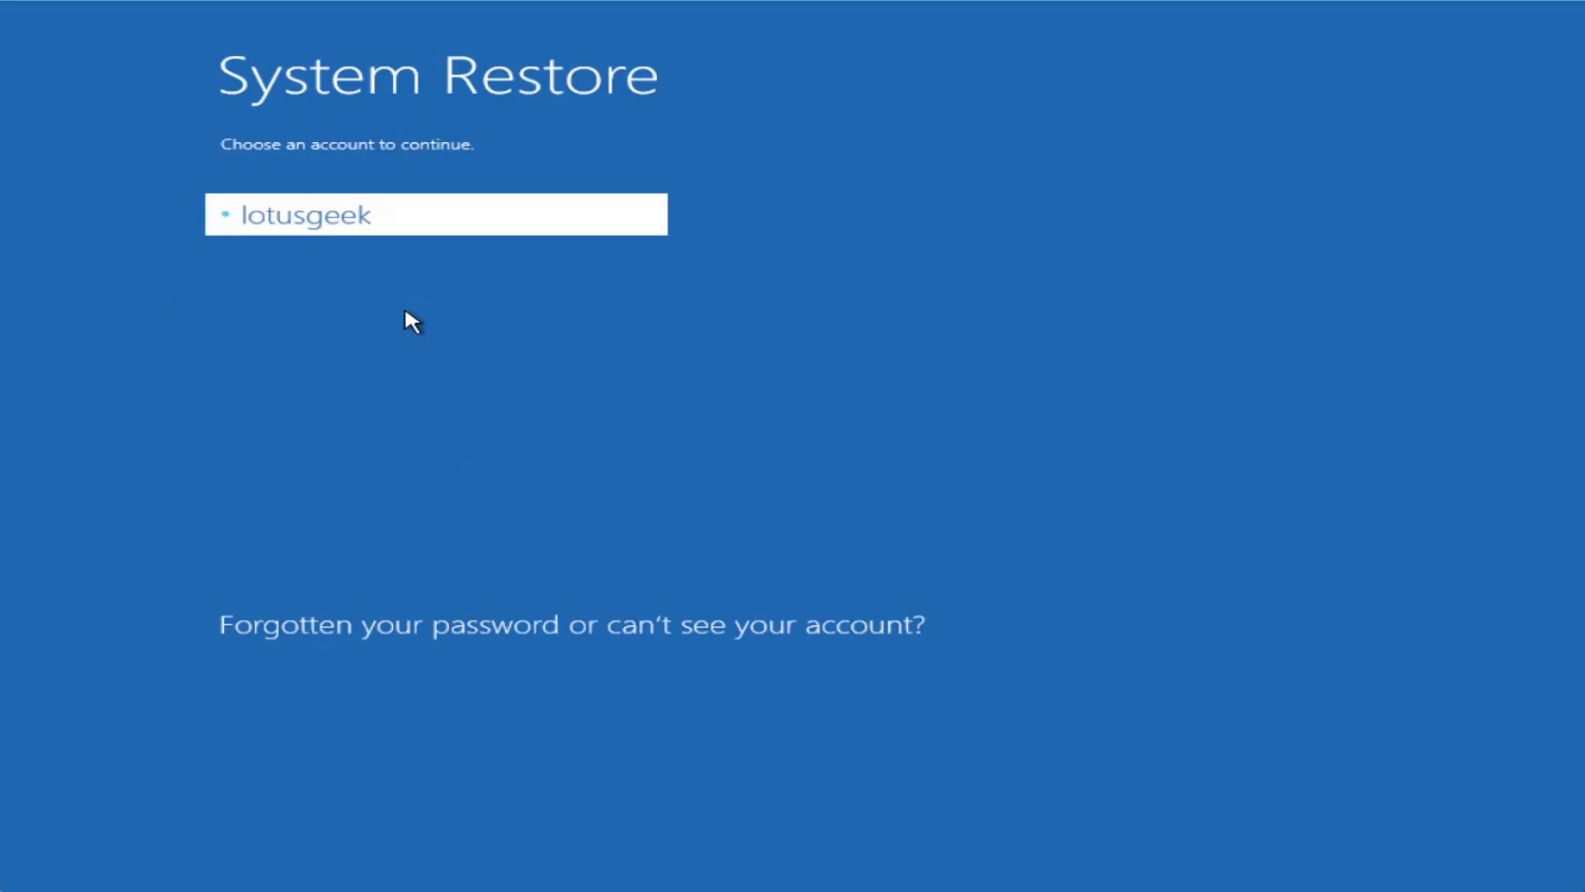
pyautogui.write('••••••')
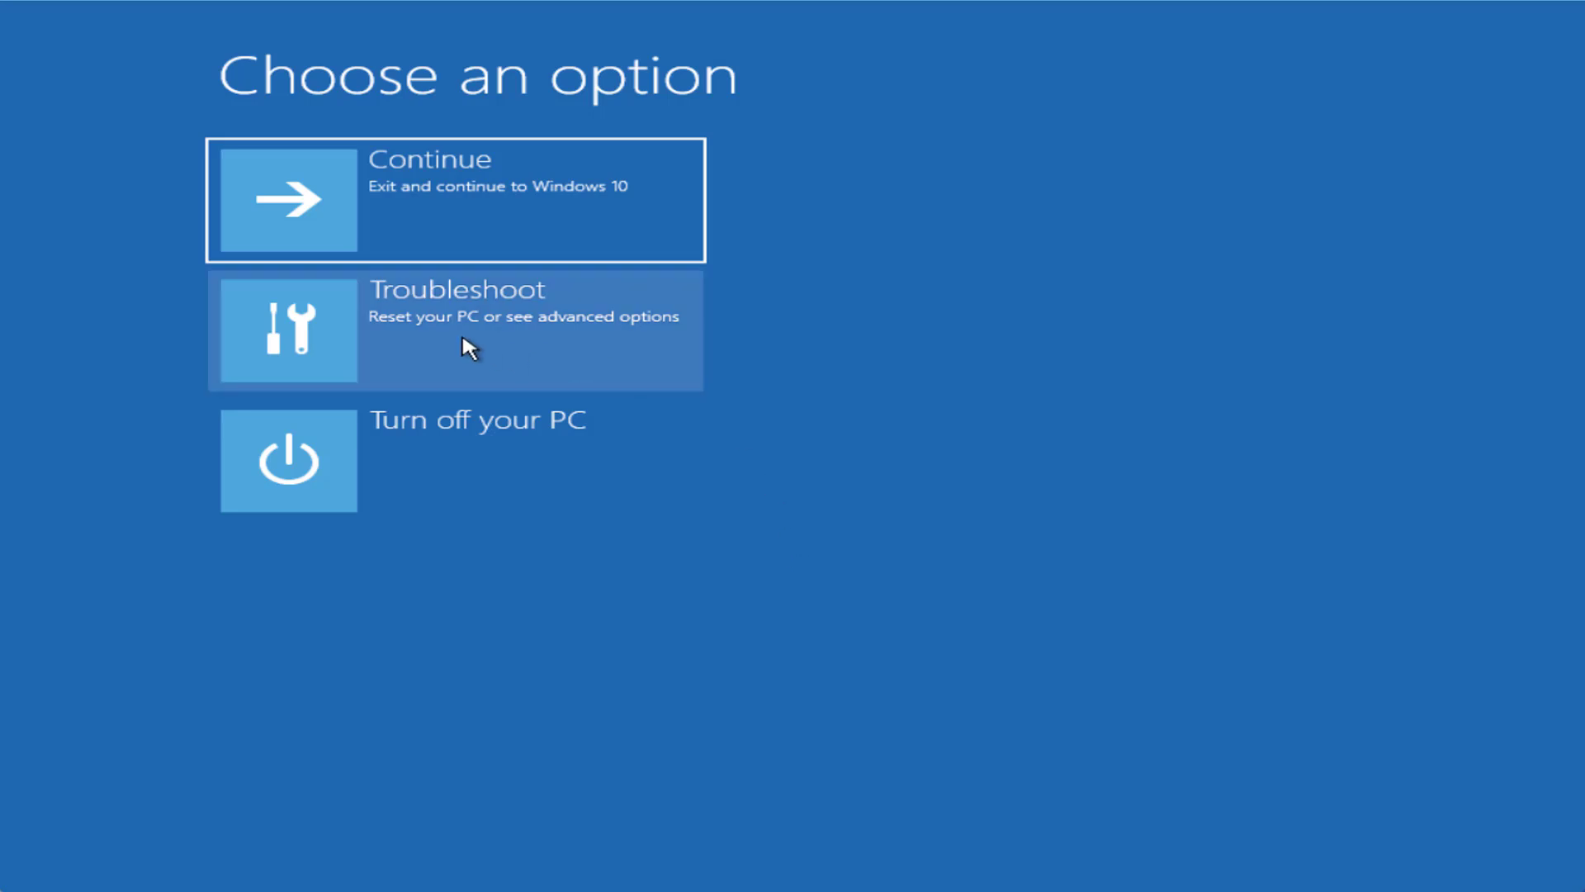
# - Go to Troubleshoot > Advanced options > Command Prompt
pyautogui.click(459, 342)
pyautogui.click(344, 353)
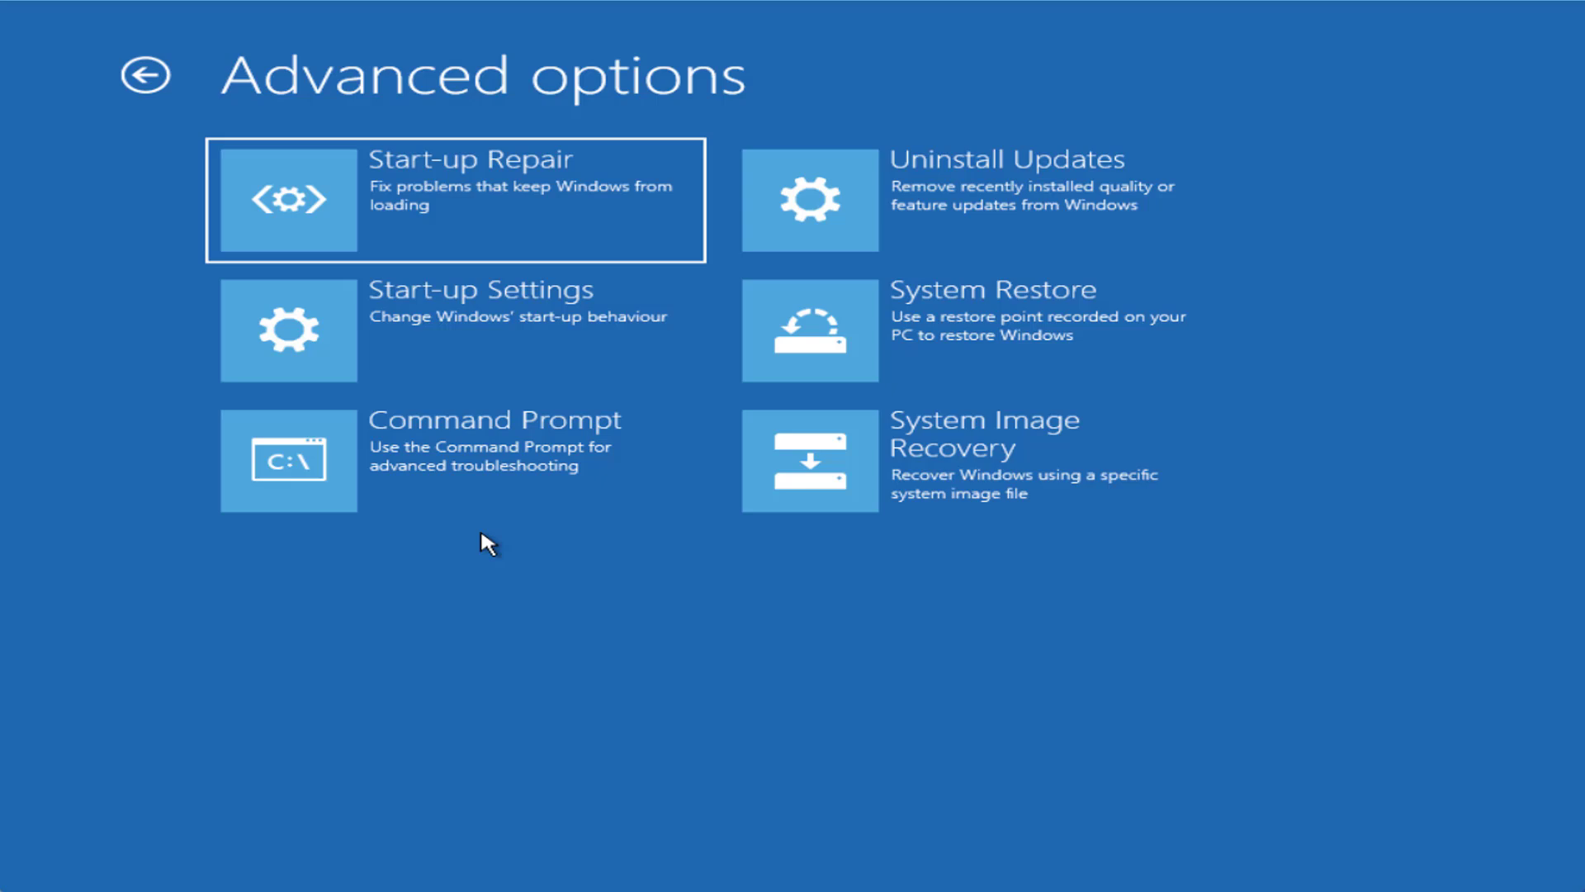
pyautogui.click(477, 488)
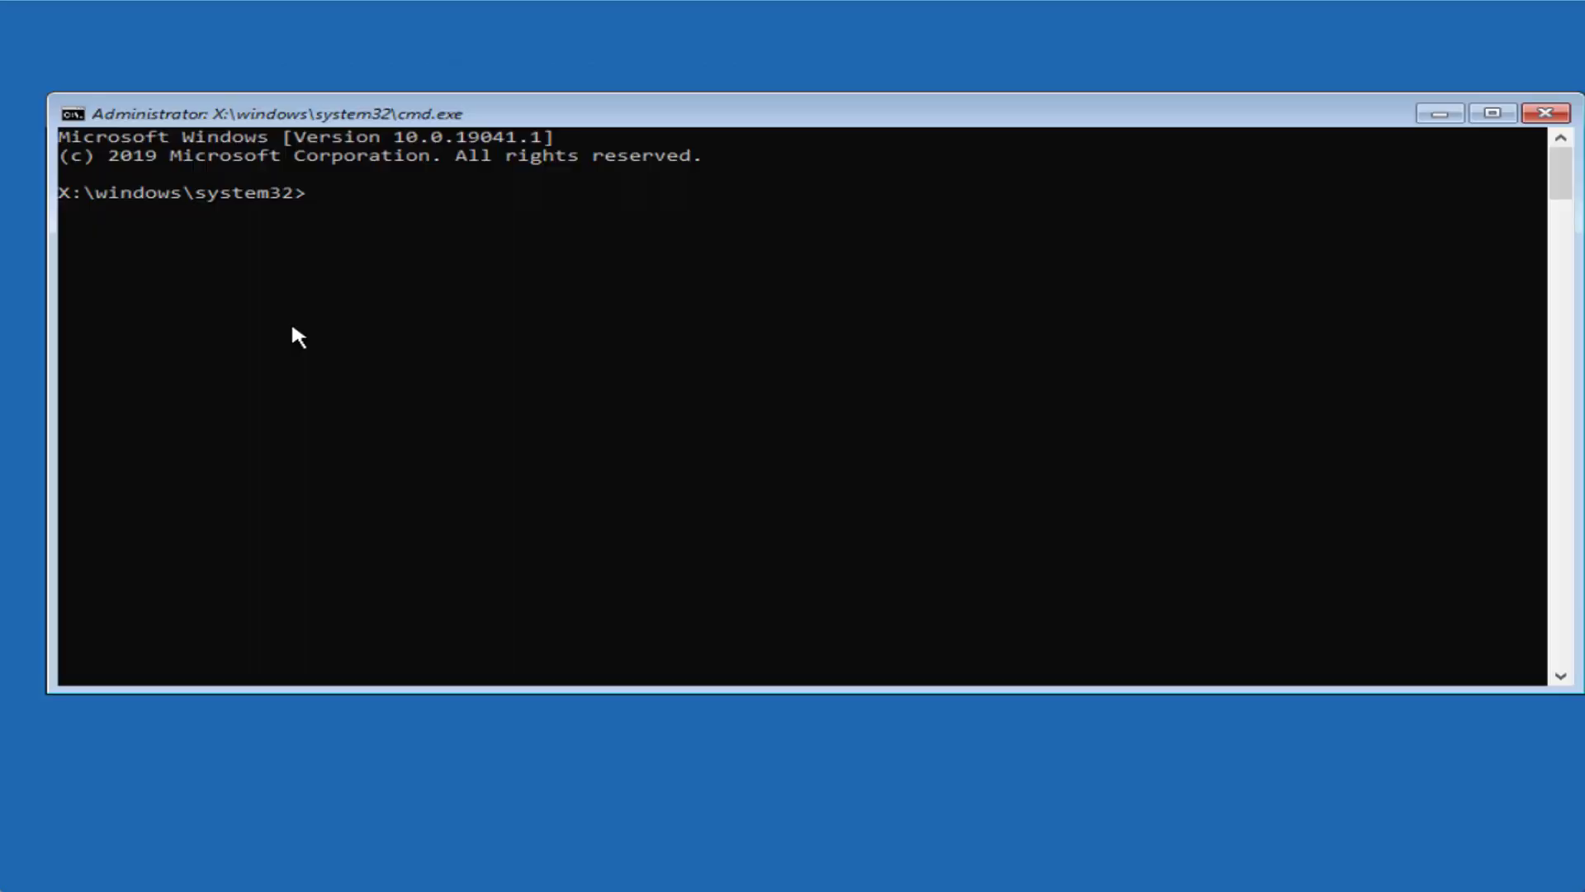
# - Type dism /online /cleanup-image /restorehealth at the X:\windows\system32 prompt, fixing the 'onlon' typo
pyautogui.write('dism /online /cleanup')
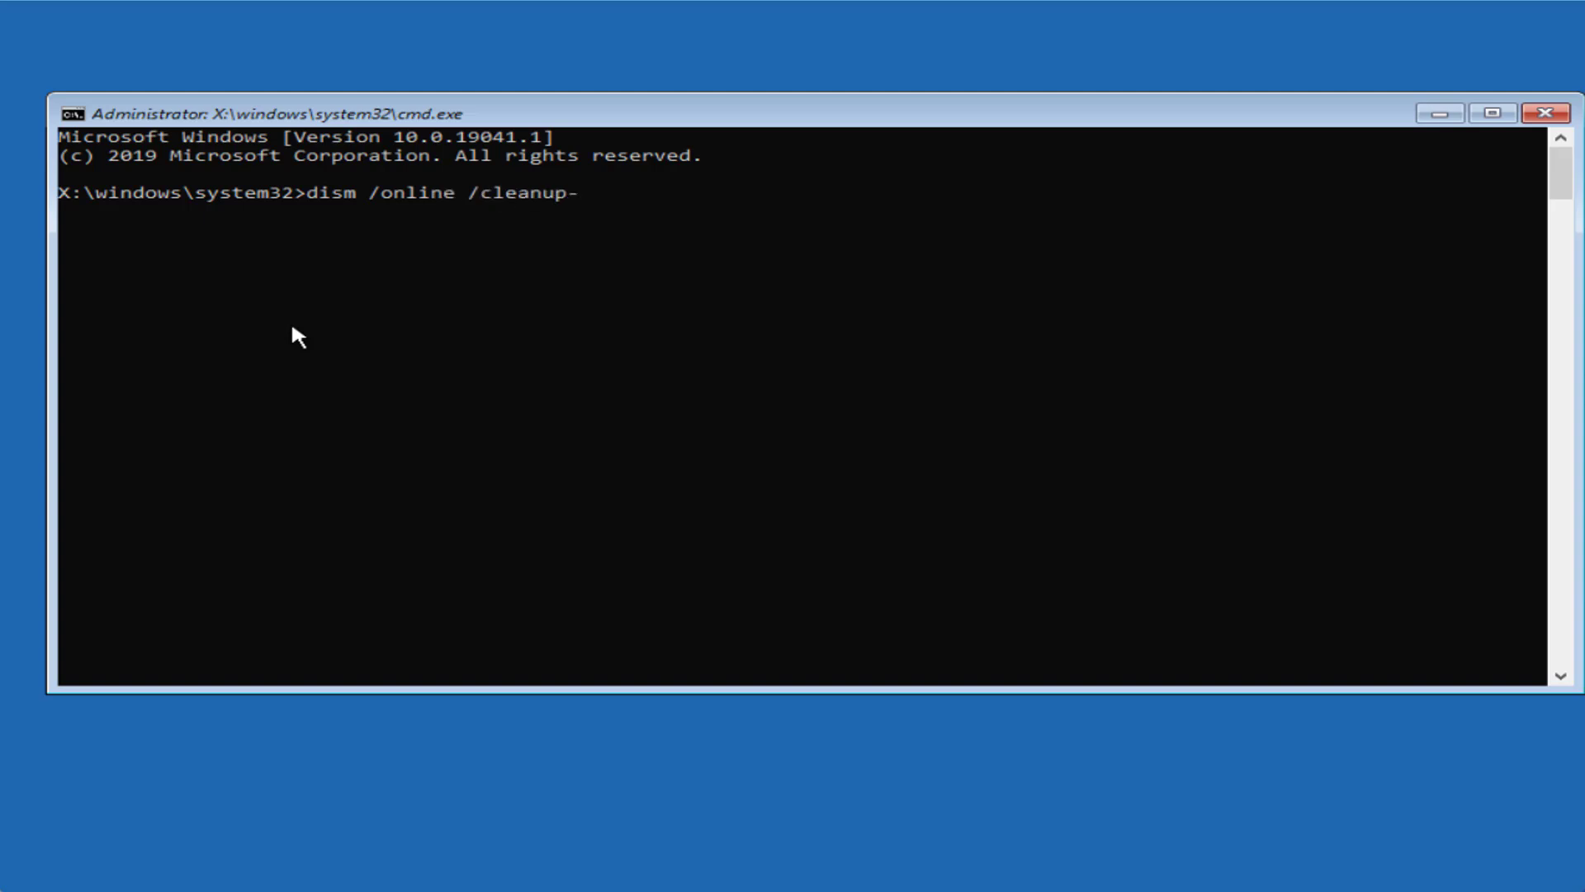
pyautogui.write('-image /restorehealth')
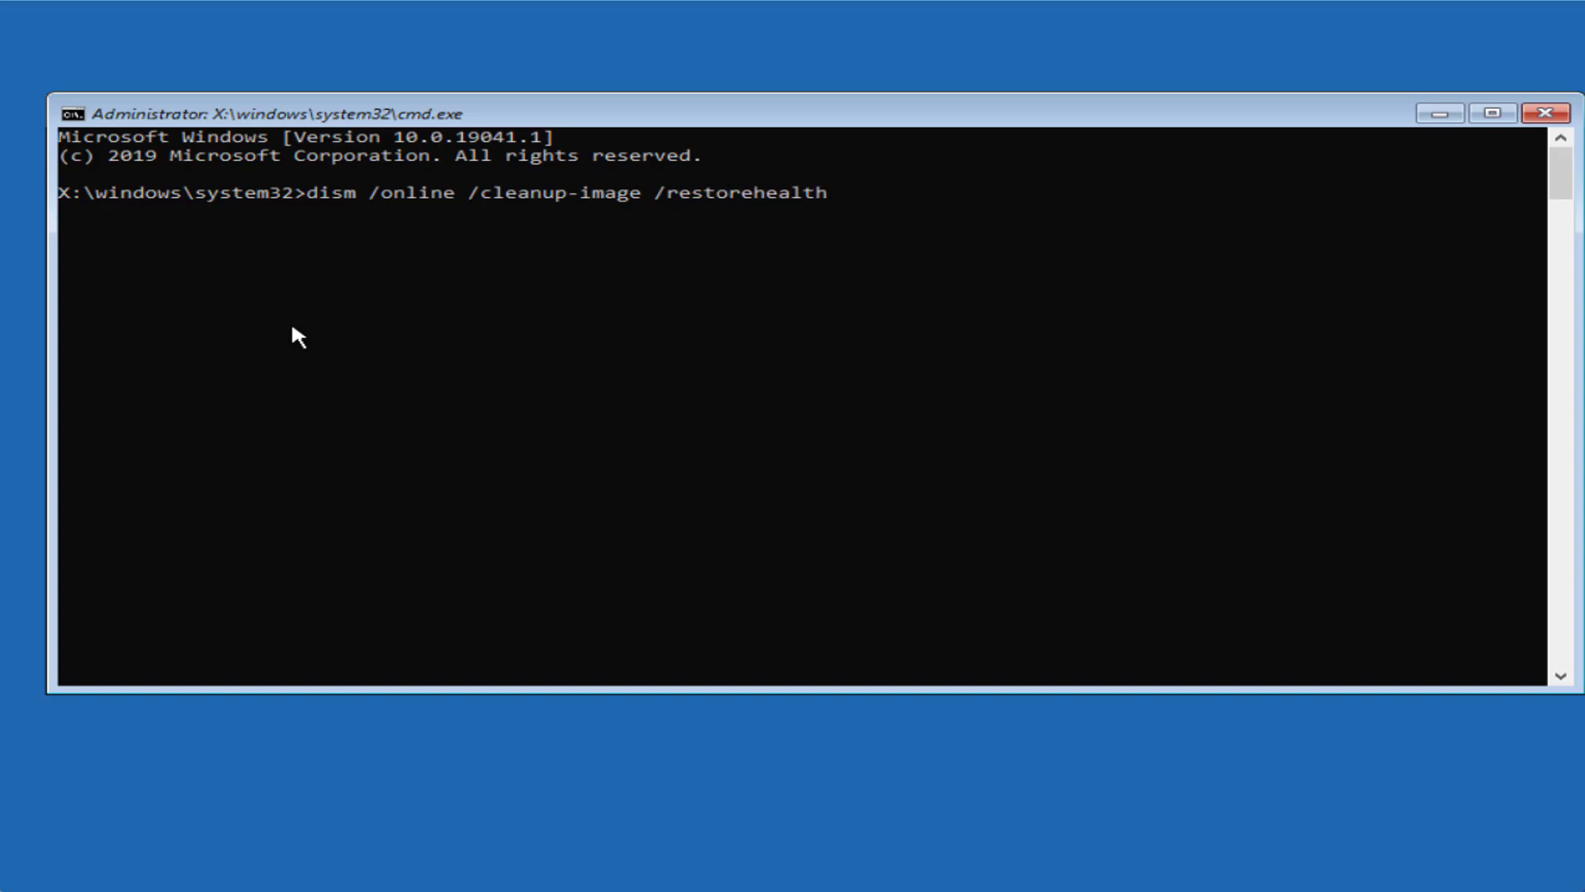